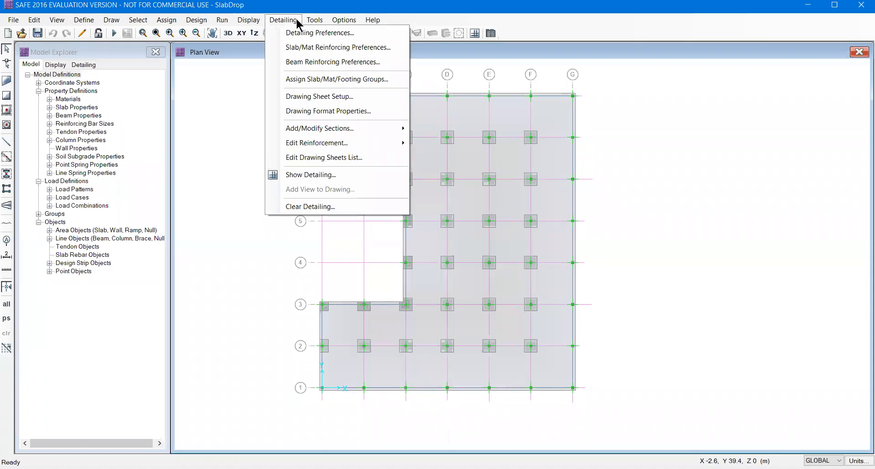
Review the list of defined load combinations without changing any of them
click(296, 21)
click(85, 22)
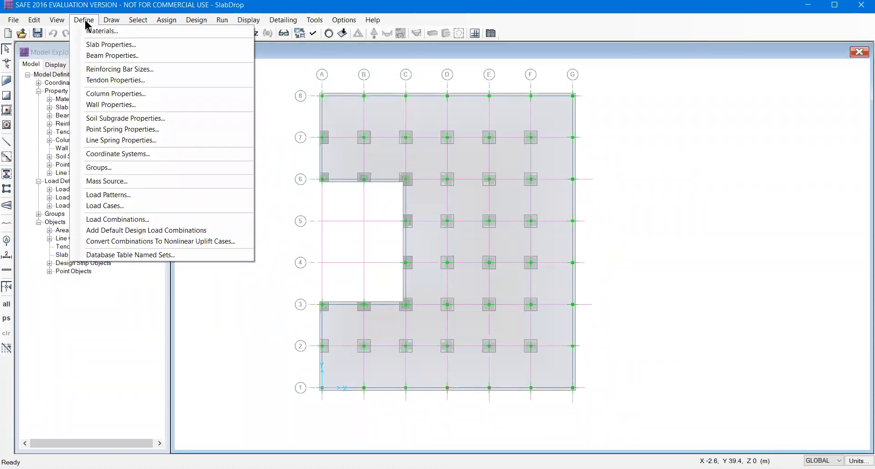
click(113, 221)
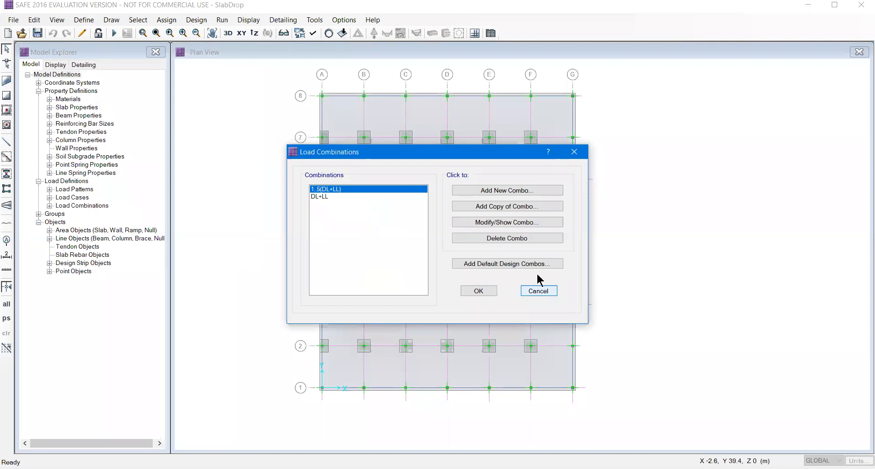
click(539, 291)
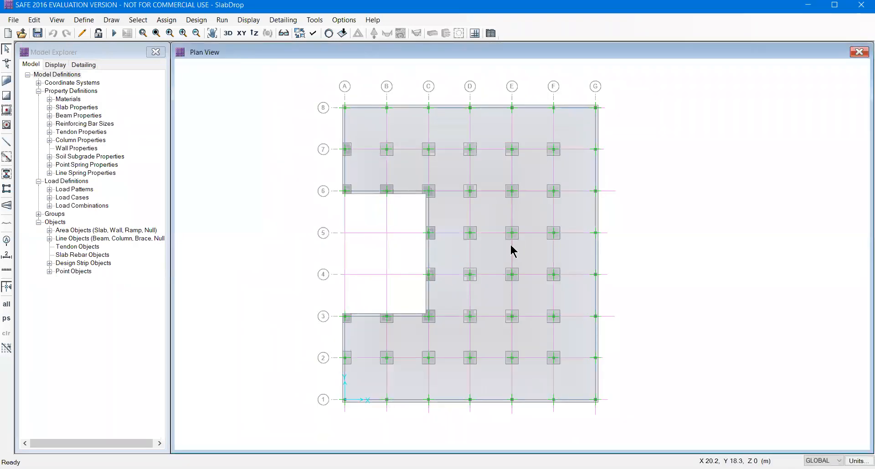
Run the analysis of the slab model to produce its displacement results
click(222, 19)
click(227, 33)
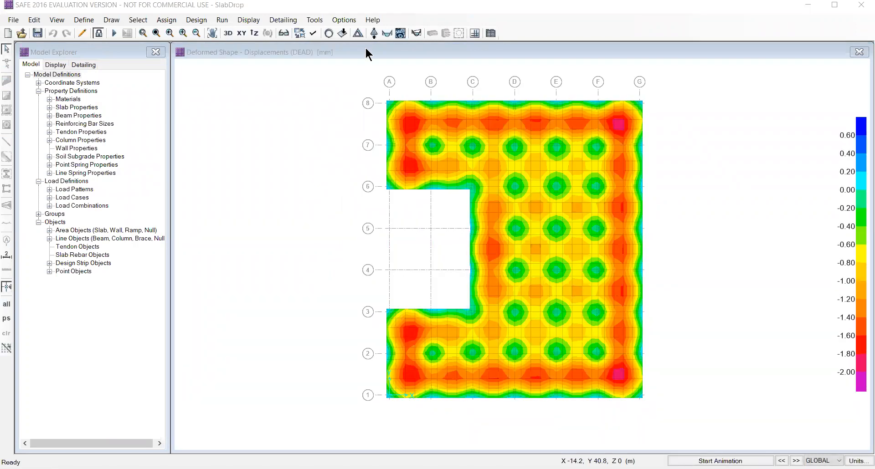
click(449, 147)
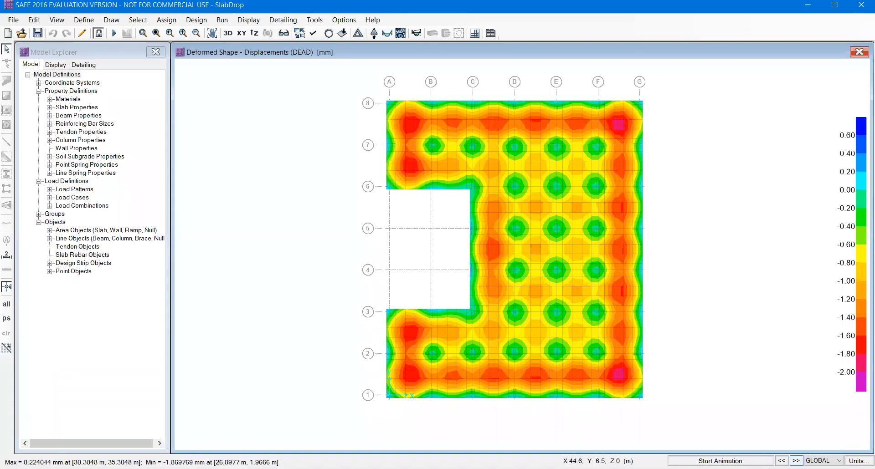
Step through the deformed shape displacements for the LIVE and DEAD cases, and return to the undeformed plan
click(796, 461)
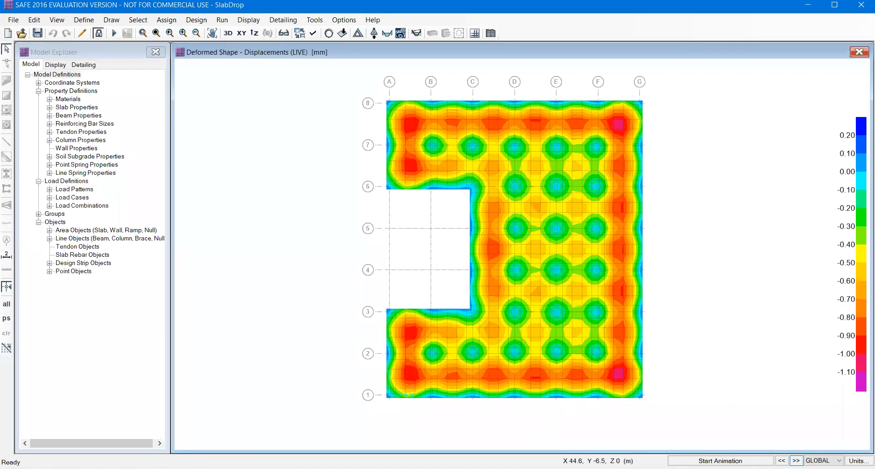
click(796, 461)
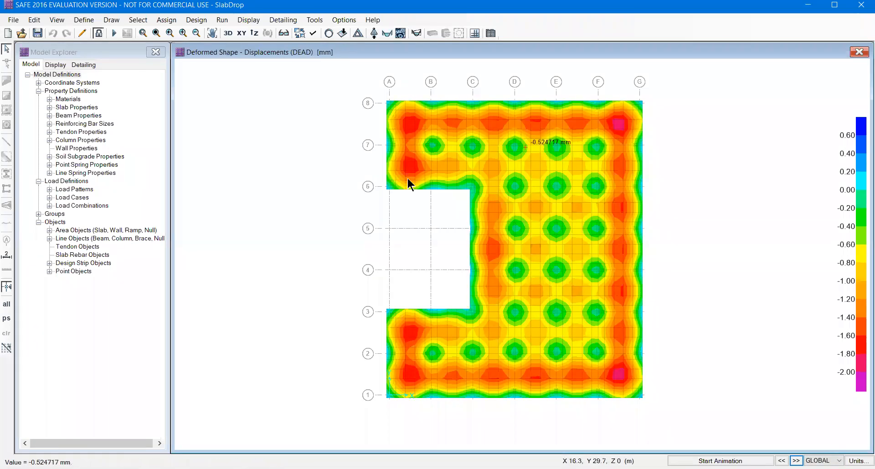
click(328, 36)
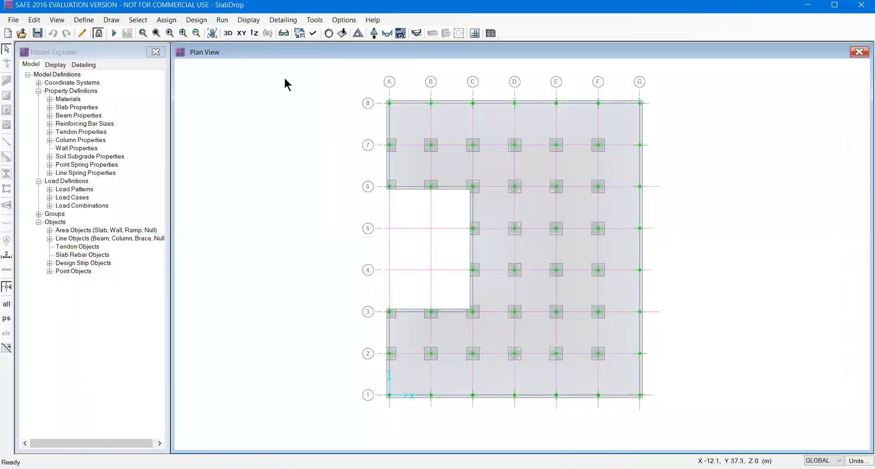
Display the slab's MMax resultant moment contours on the deformed shape for load combination DL+LL
click(249, 20)
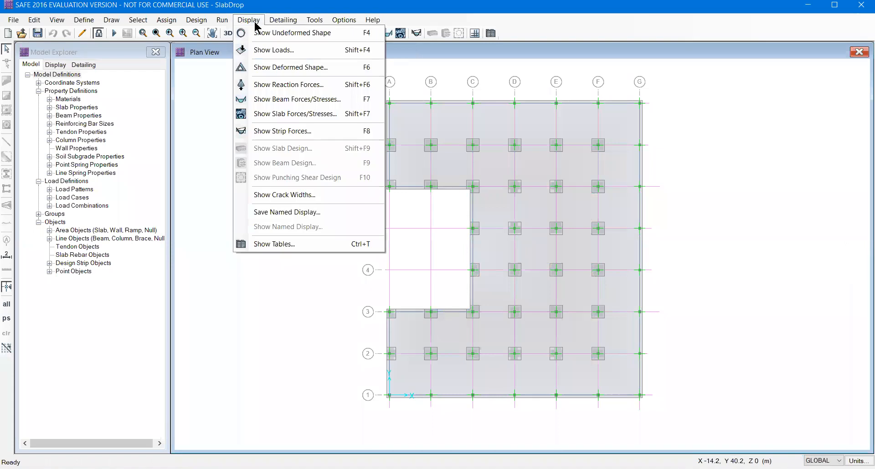
click(288, 114)
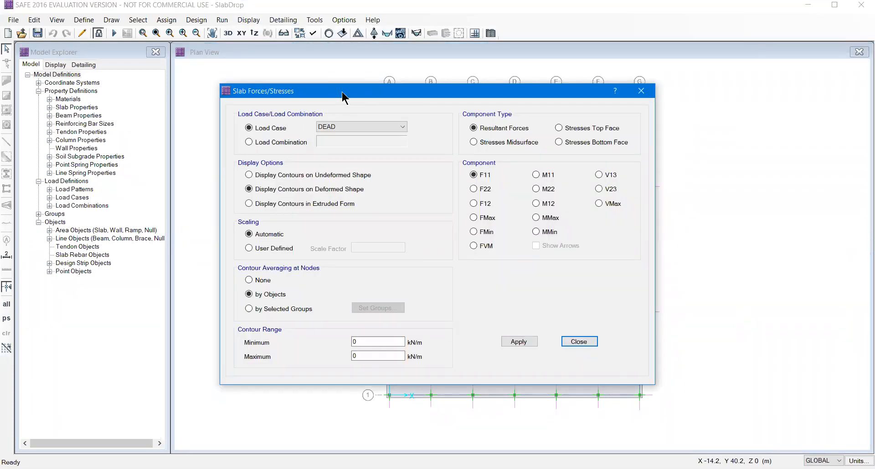
drag(342, 91, 130, 59)
click(69, 110)
click(112, 109)
click(113, 119)
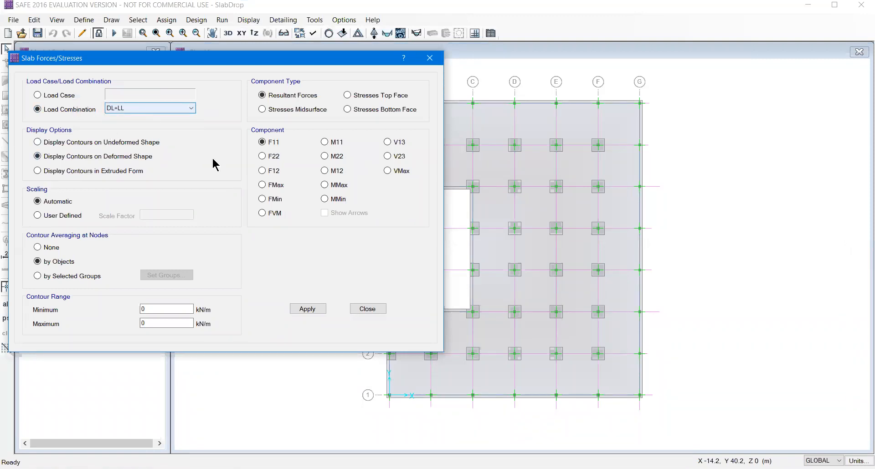
click(335, 184)
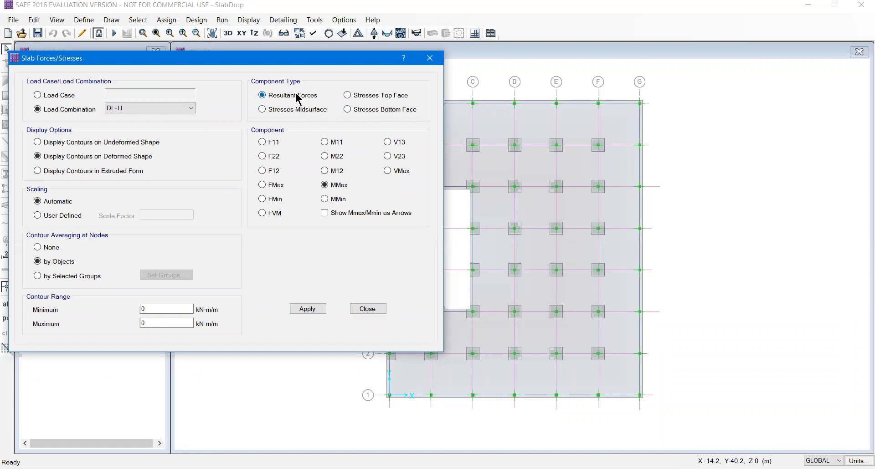
drag(268, 64, 241, 55)
click(289, 303)
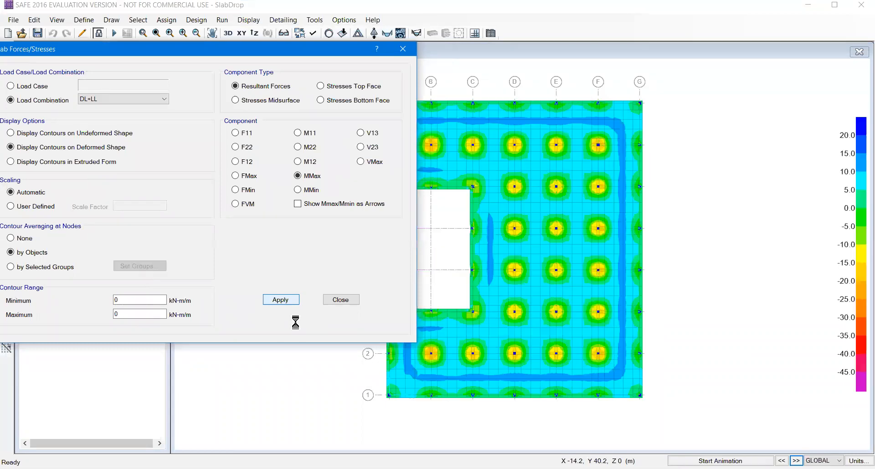
drag(325, 54, 211, 92)
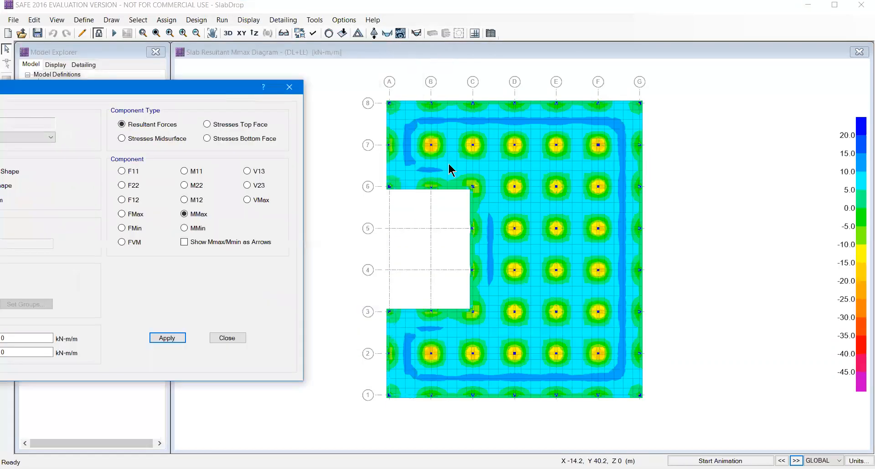
Examine the slab MMax values around the interior columns and between them, and close the slab forces settings
click(495, 168)
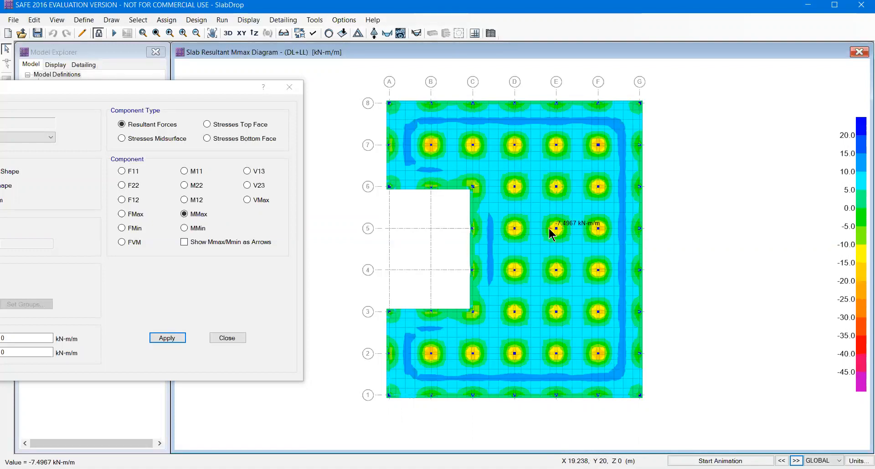
scroll(550, 231, up, 3)
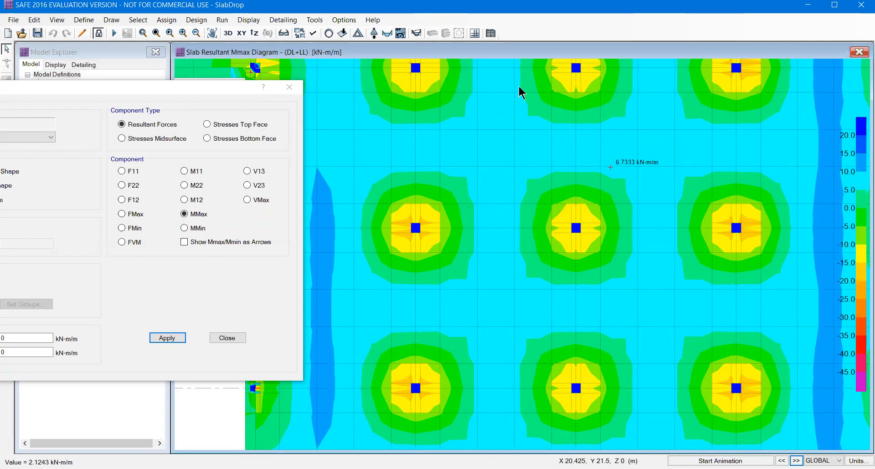
scroll(593, 122, down, 3)
middle_drag(593, 123, 565, 211)
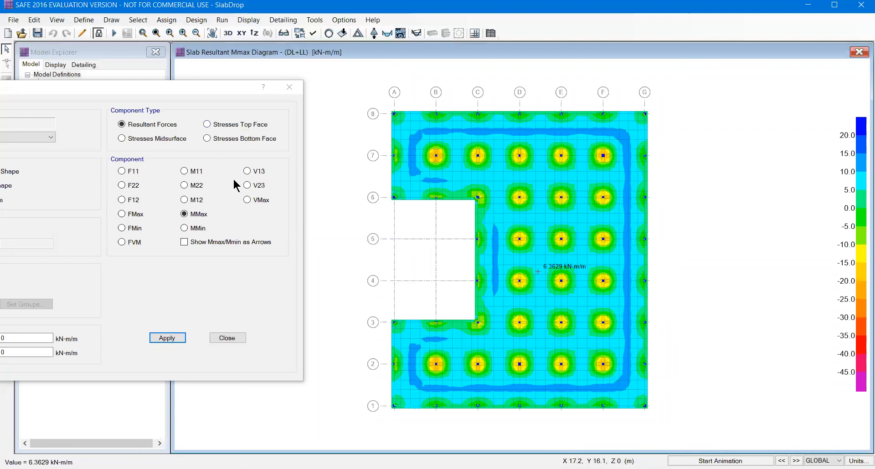
click(226, 339)
Display the filled beam major moment diagram for load combination DL+LL
click(249, 23)
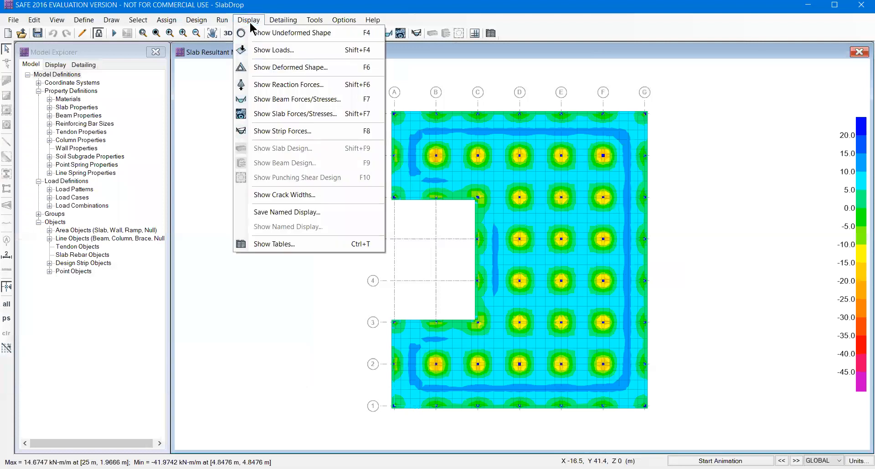
click(277, 104)
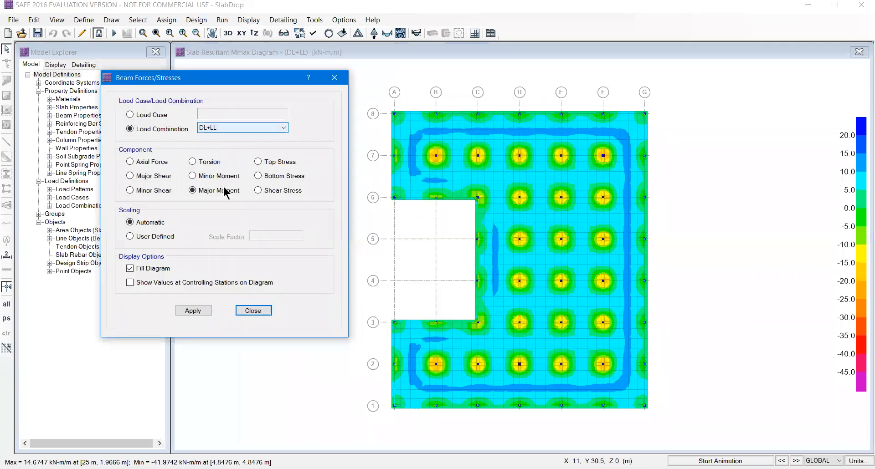
click(206, 317)
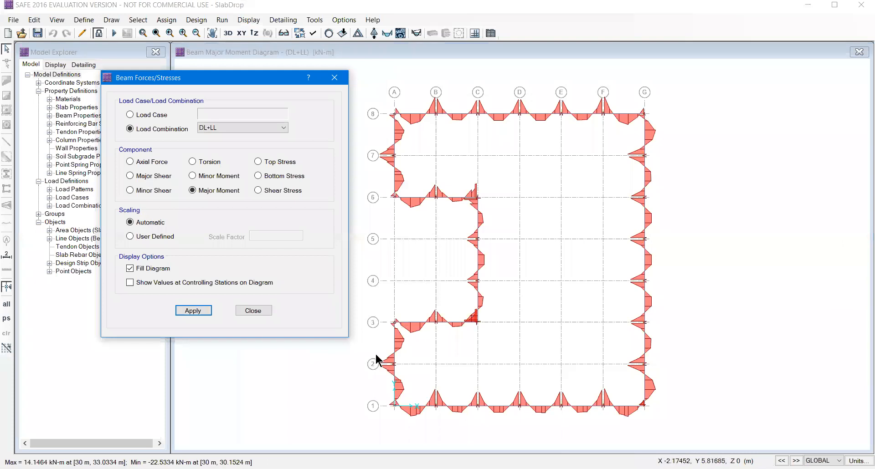
Examine the beam major moments at the supports and midspans along grid line 8
mouse_move(395, 128)
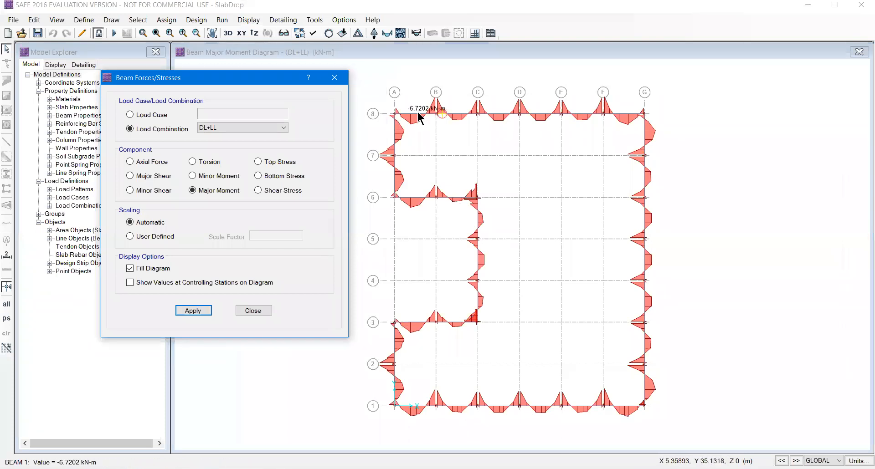
scroll(411, 118, up, 2)
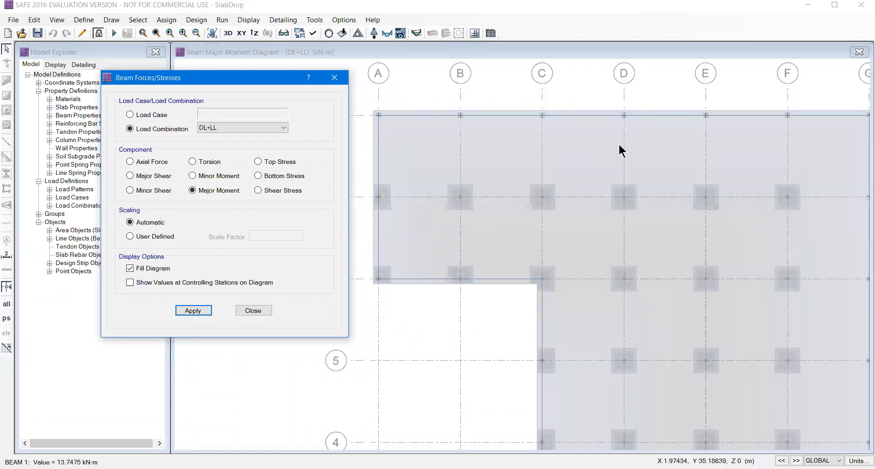
scroll(602, 108, up, 2)
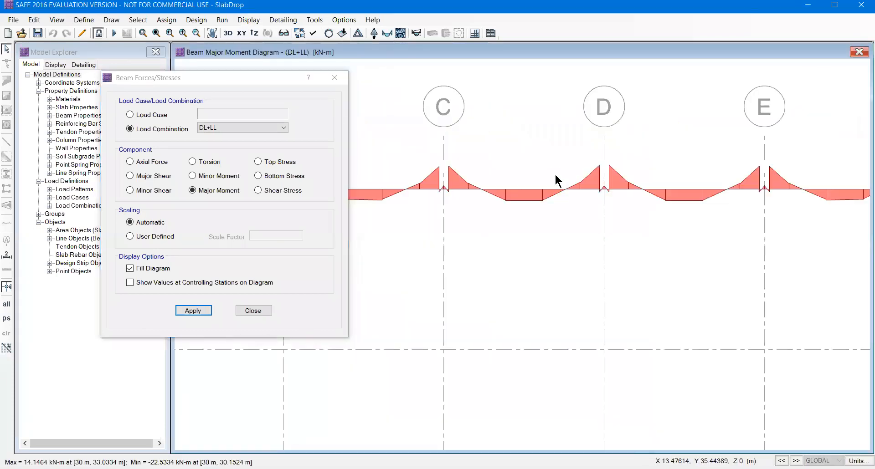
mouse_move(591, 192)
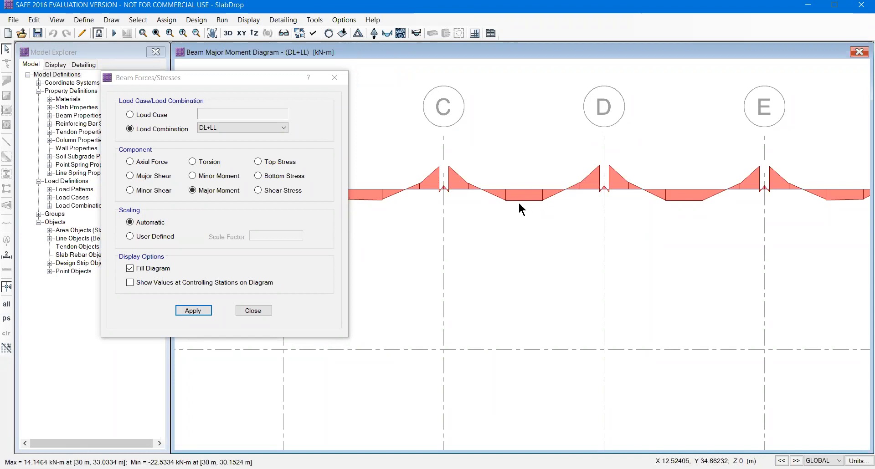
mouse_move(524, 193)
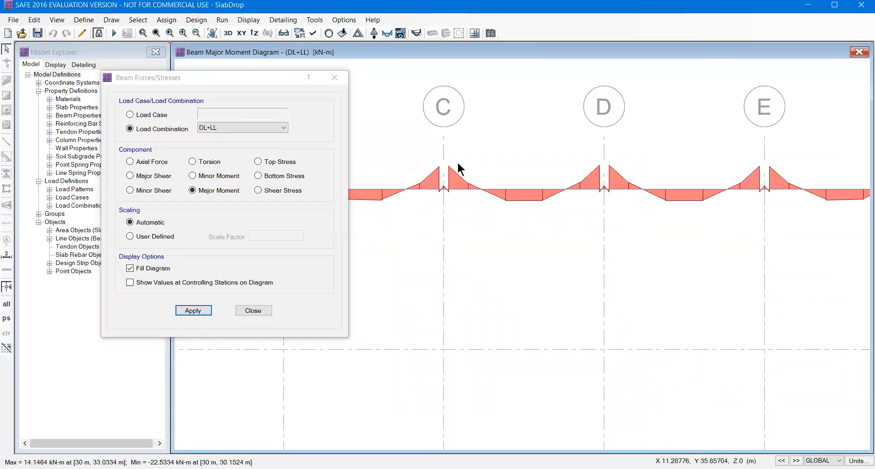
mouse_move(457, 191)
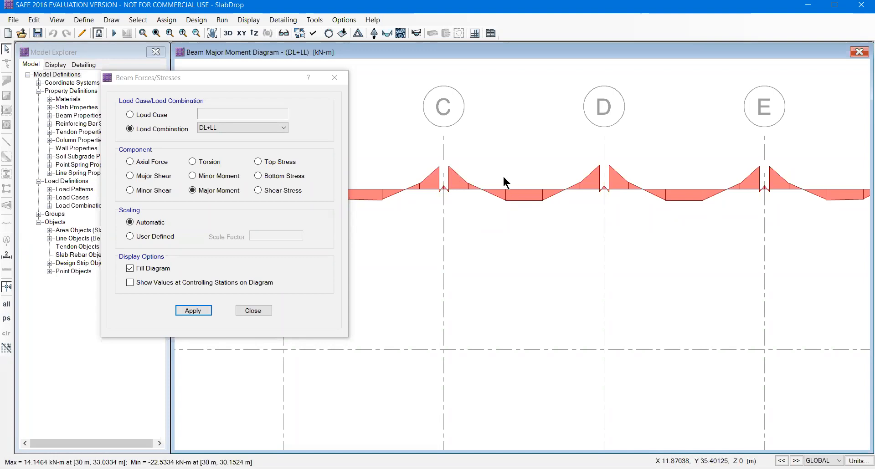
scroll(515, 176, down, 1)
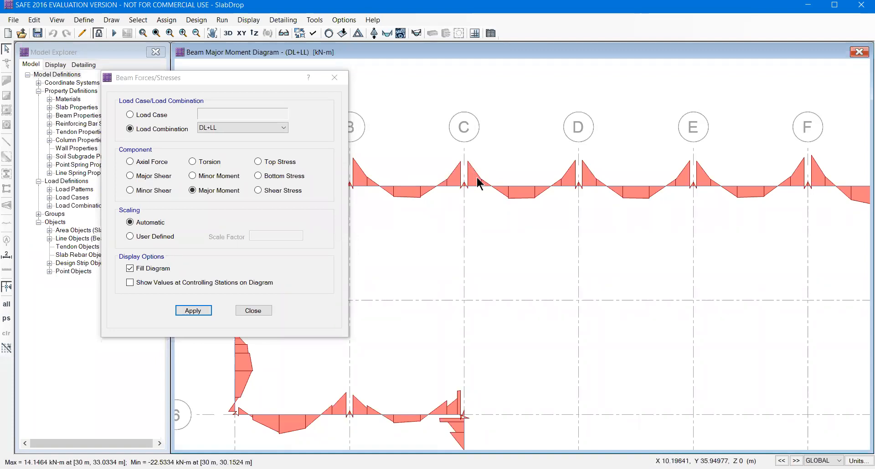
scroll(535, 222, down, 1)
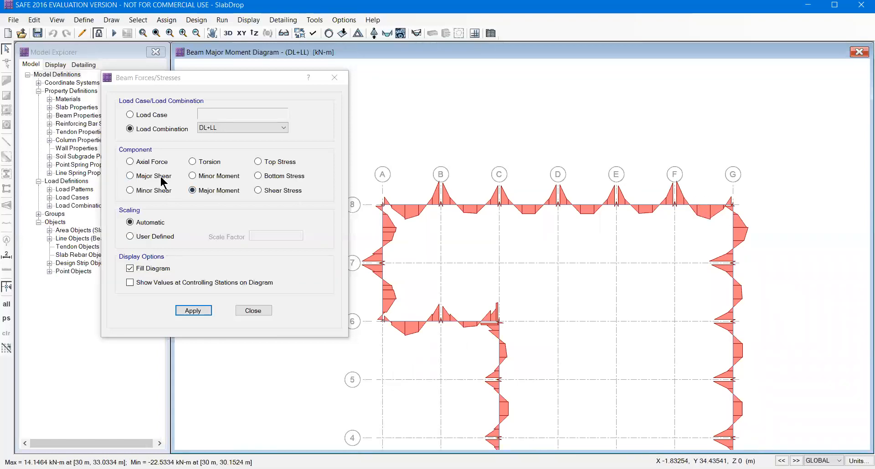
Display the beam major shear diagram for DL+LL and examine the shear values along grid line 8 between A and B
click(161, 177)
click(194, 311)
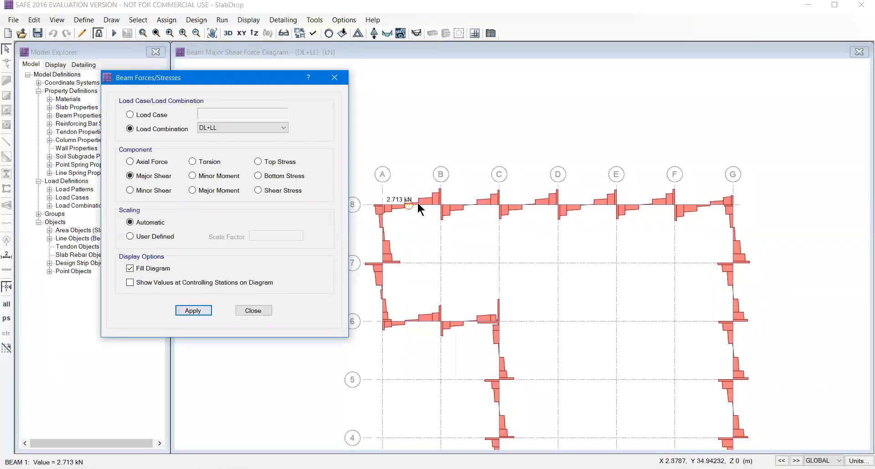
scroll(398, 196, up, 2)
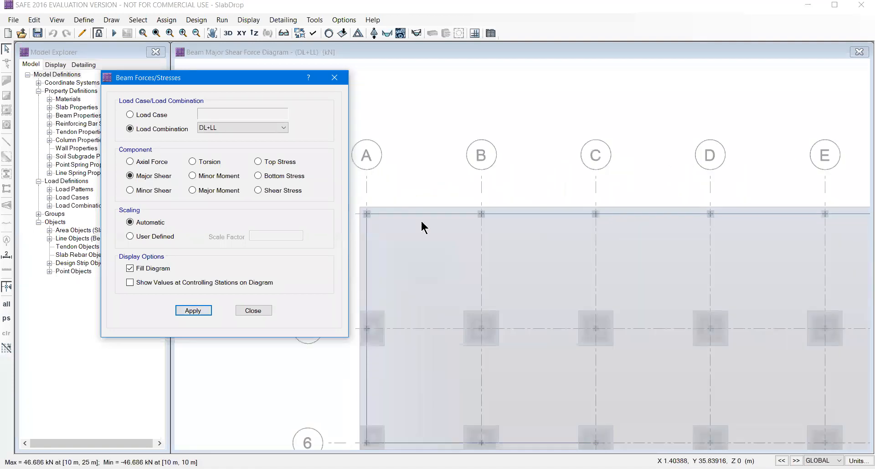
middle_drag(431, 227, 475, 228)
mouse_move(454, 216)
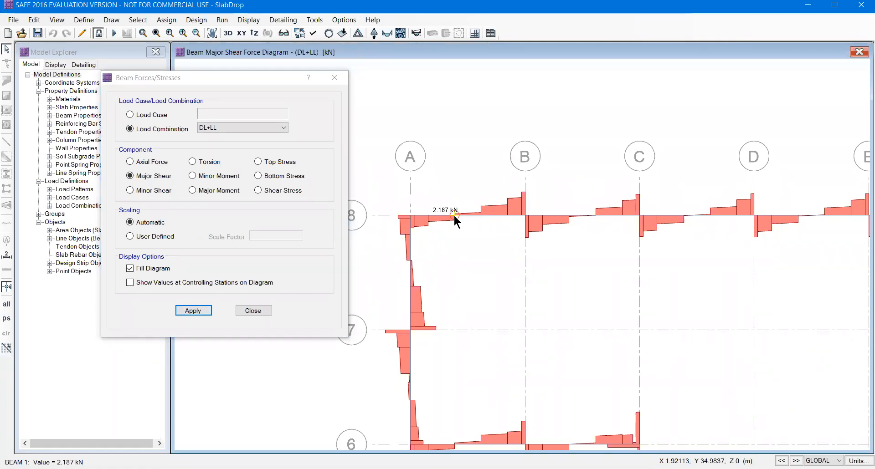
mouse_move(527, 215)
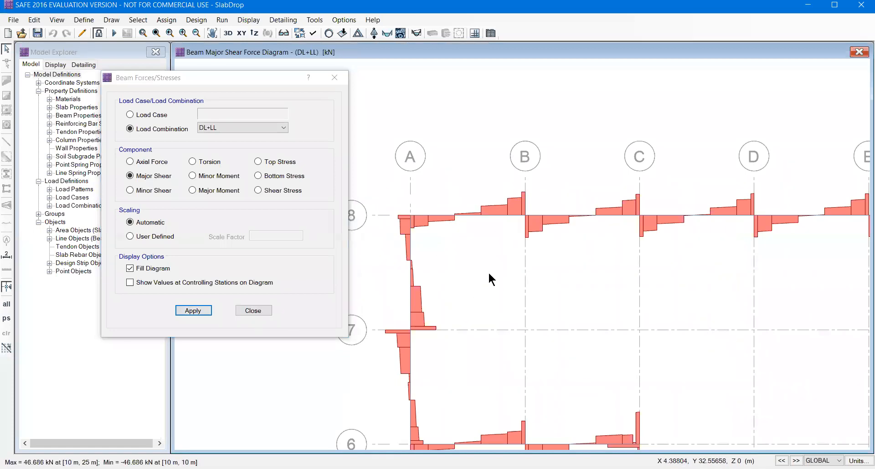
click(252, 312)
Display the filled strip moment diagram of the Layer A strips for load combination DL+LL
middle_drag(648, 322, 504, 157)
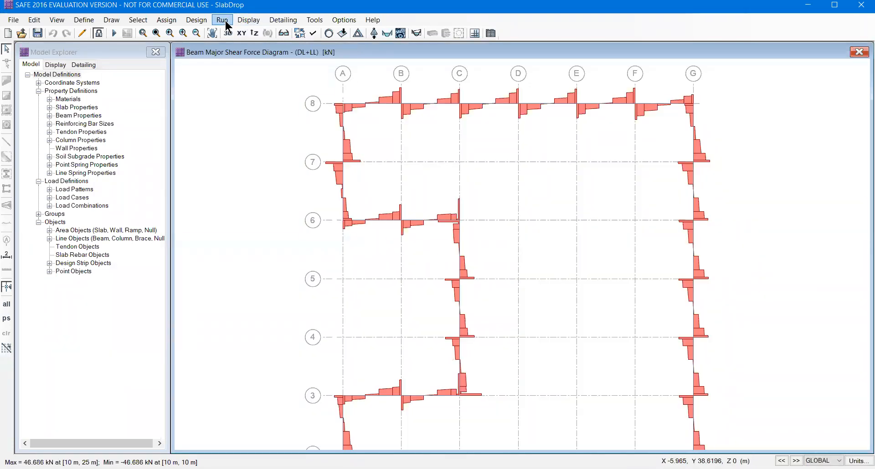
click(249, 22)
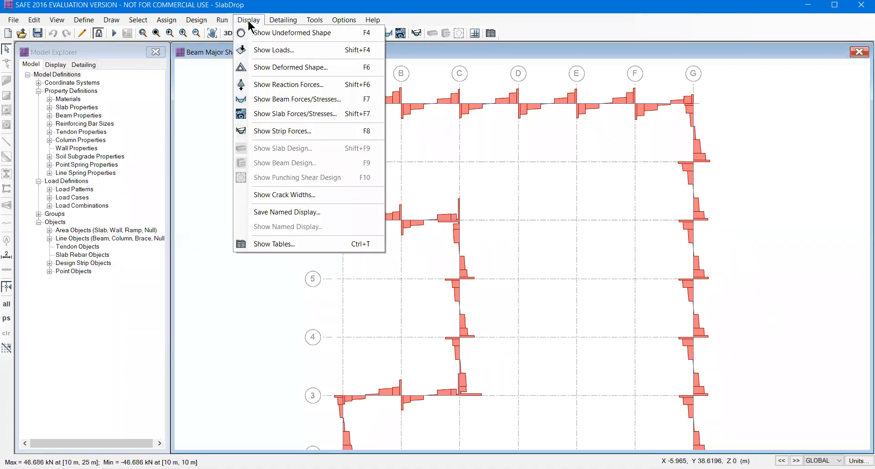
click(281, 131)
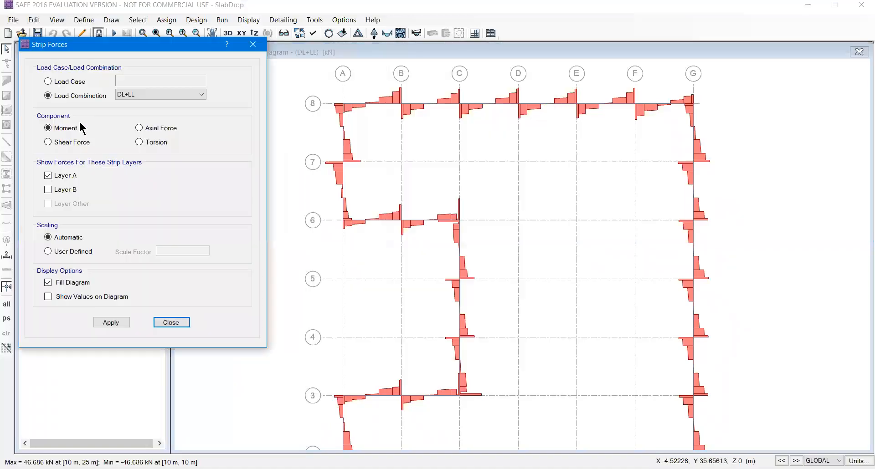
drag(407, 86, 112, 46)
click(111, 323)
click(114, 324)
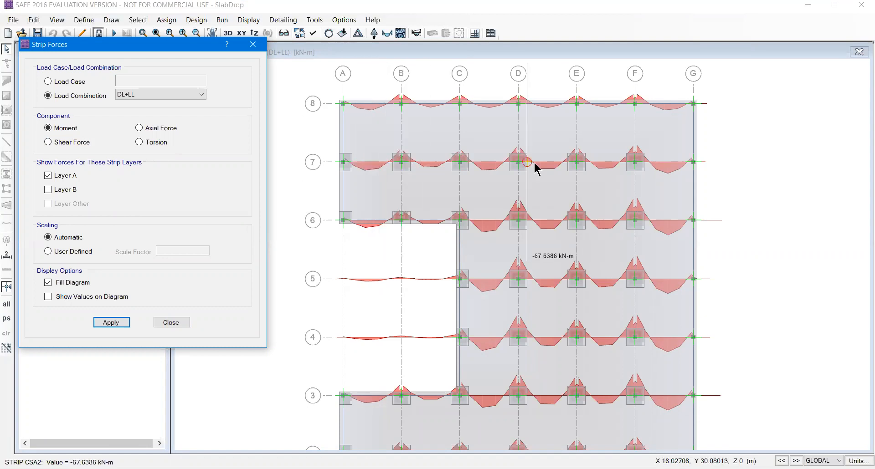
Add the Layer B strips to the strip moment diagram and close the strip forces settings
click(68, 191)
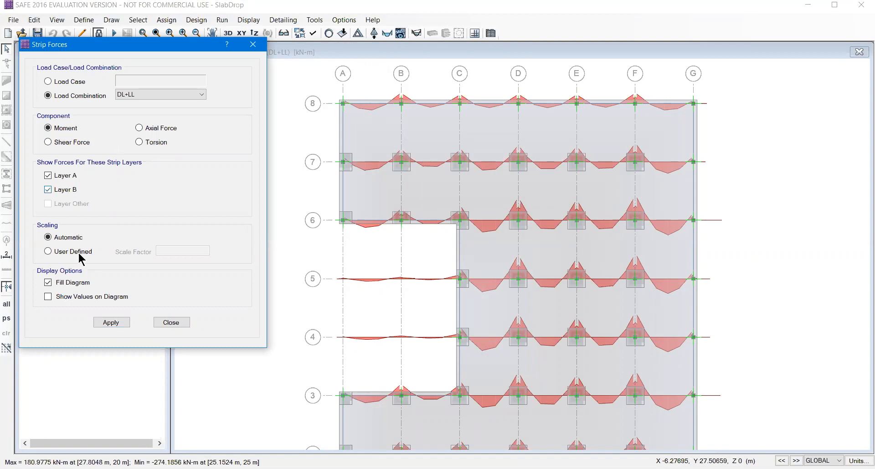
click(112, 322)
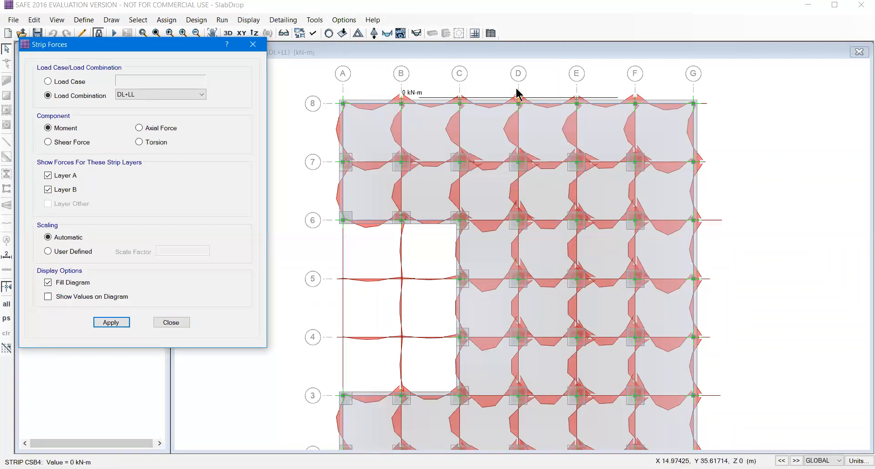
click(254, 46)
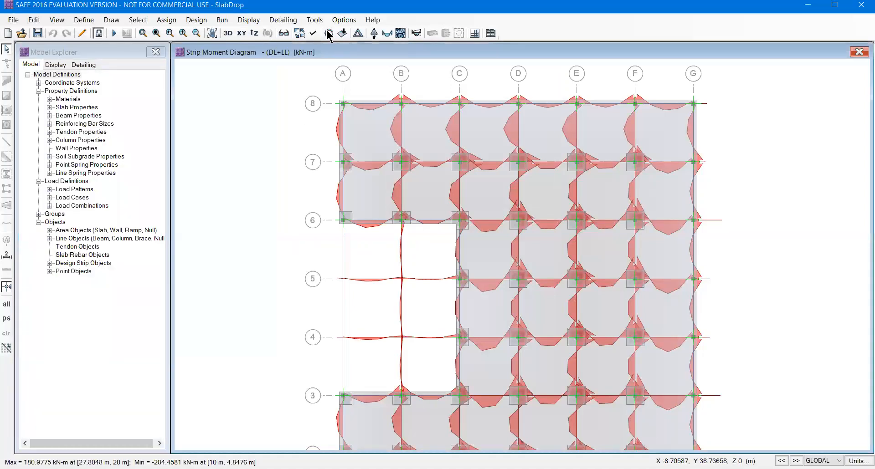
Restore the undeformed plan view and run the analysis and design of the model
click(329, 31)
click(222, 21)
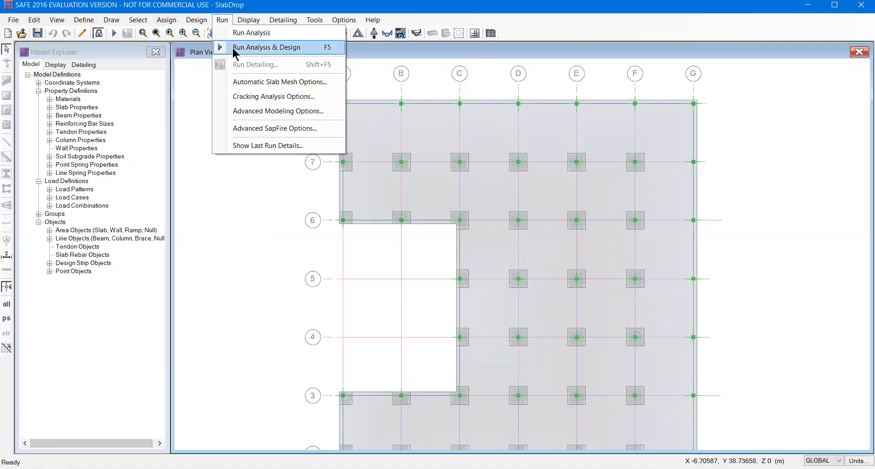
click(235, 48)
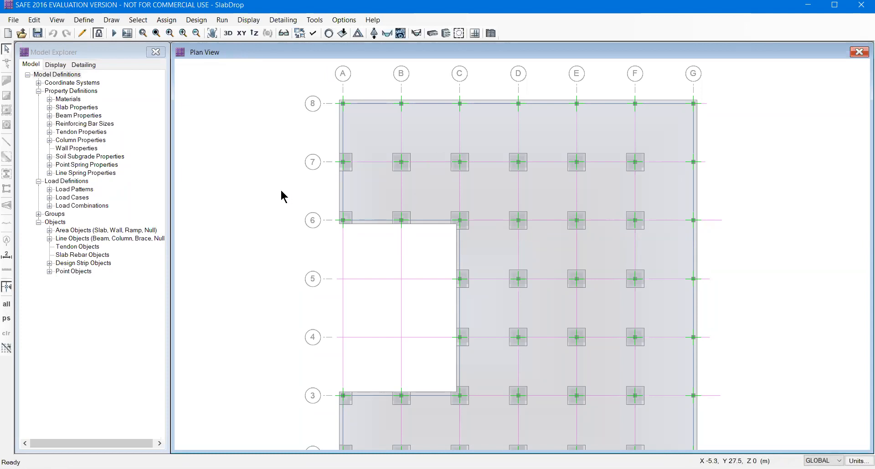
Display the strip-based enveloping flexural reinforcement intensity for Layers A and B, top and bottom rebar, with minimum reinforcing imposed
click(237, 26)
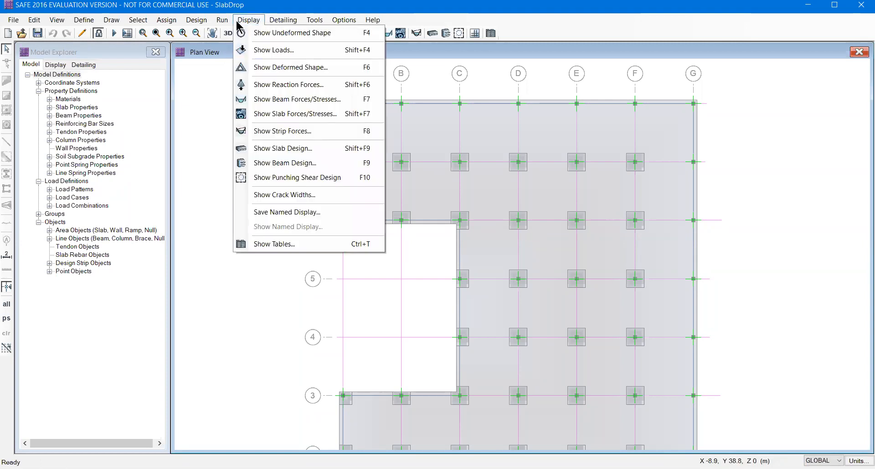
click(267, 150)
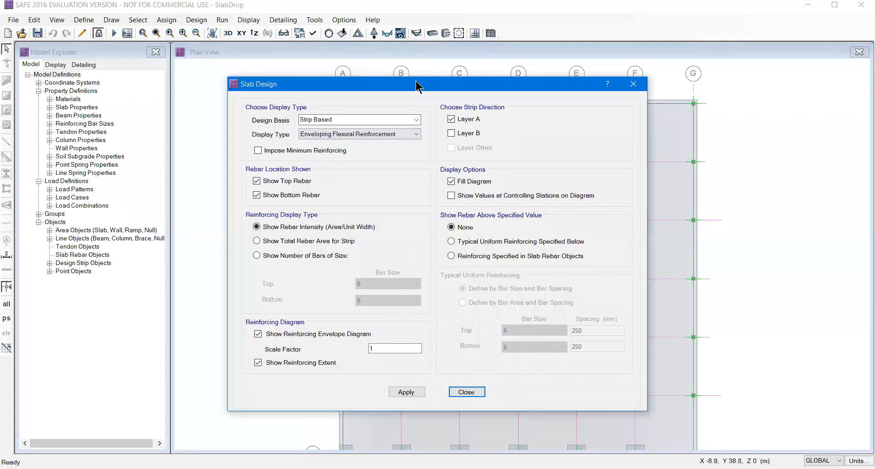
drag(416, 84, 203, 39)
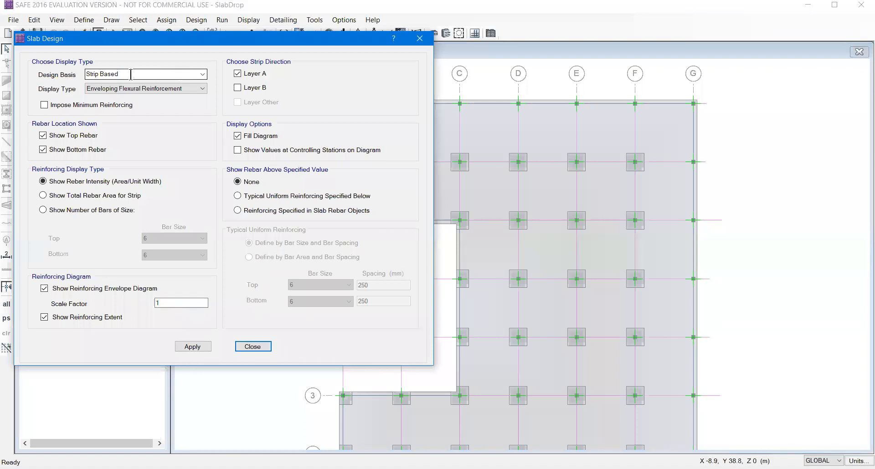
click(106, 107)
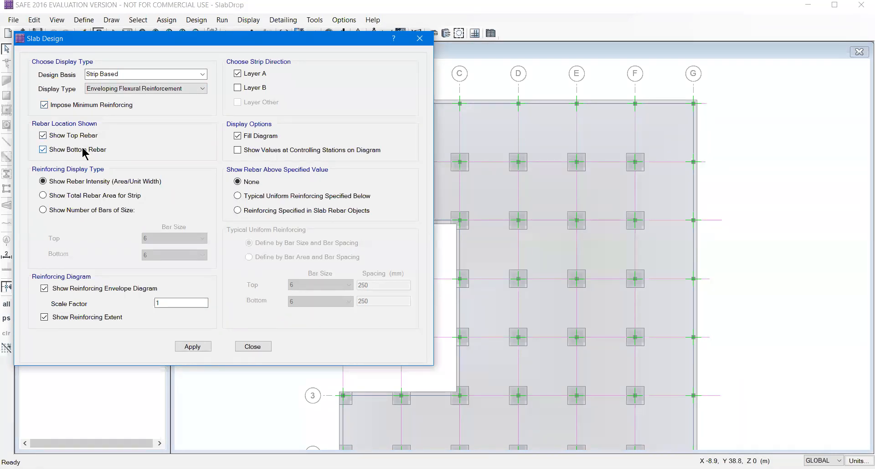
click(259, 88)
click(193, 347)
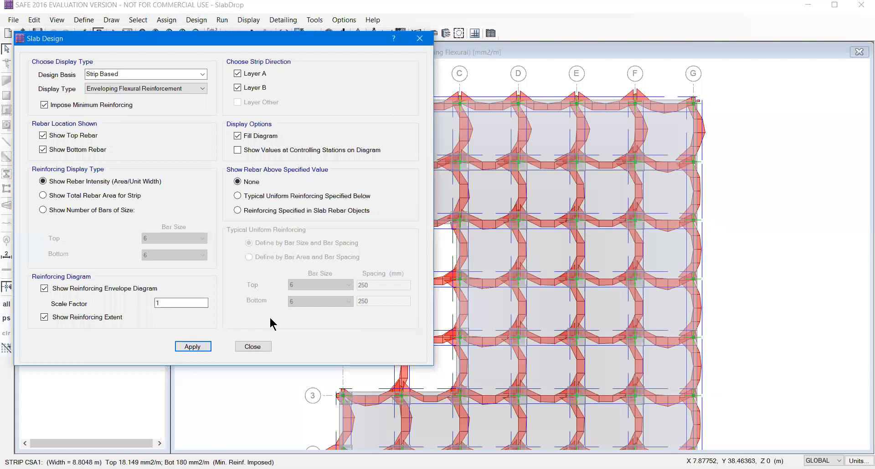
click(253, 347)
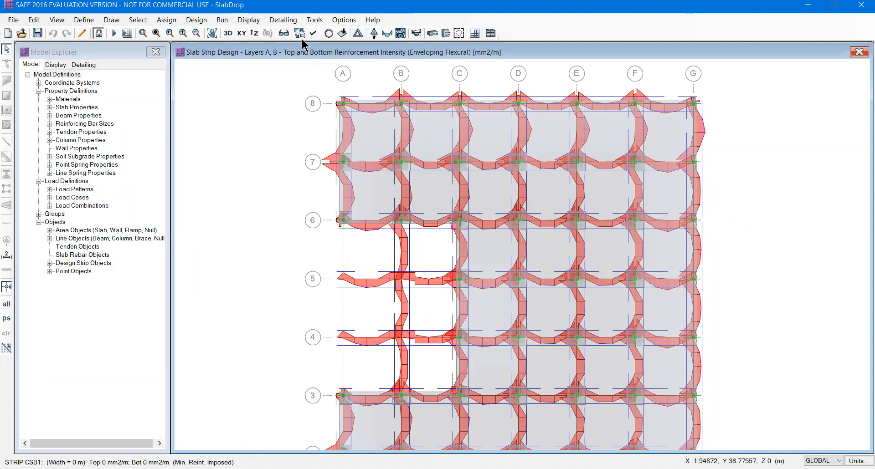
Restore the undeformed plan view, display the punching shear design, and examine the capacity ratios at the interior columns
click(329, 33)
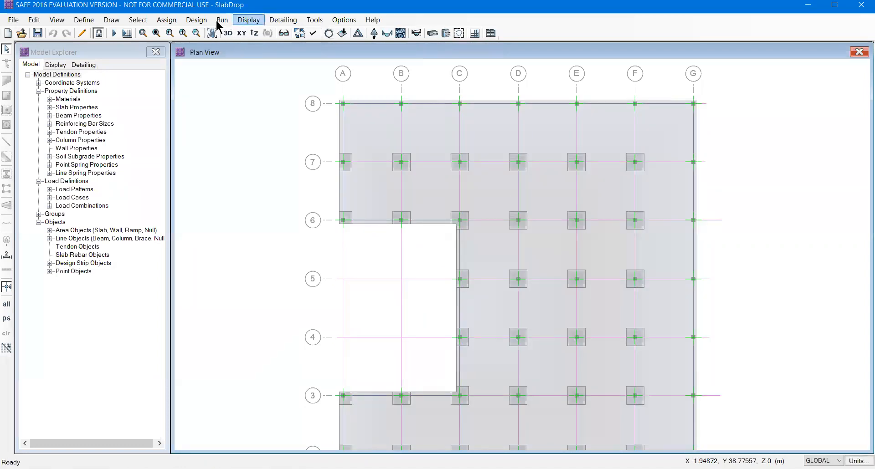
click(249, 20)
click(263, 179)
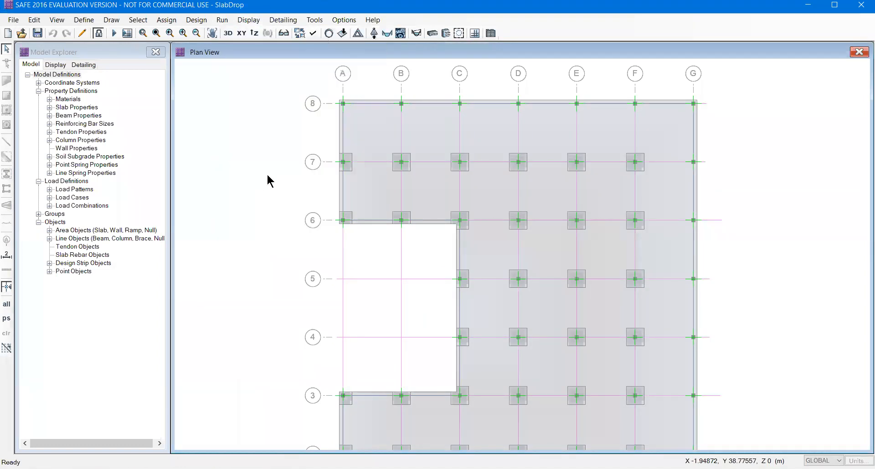
middle_drag(489, 247, 488, 241)
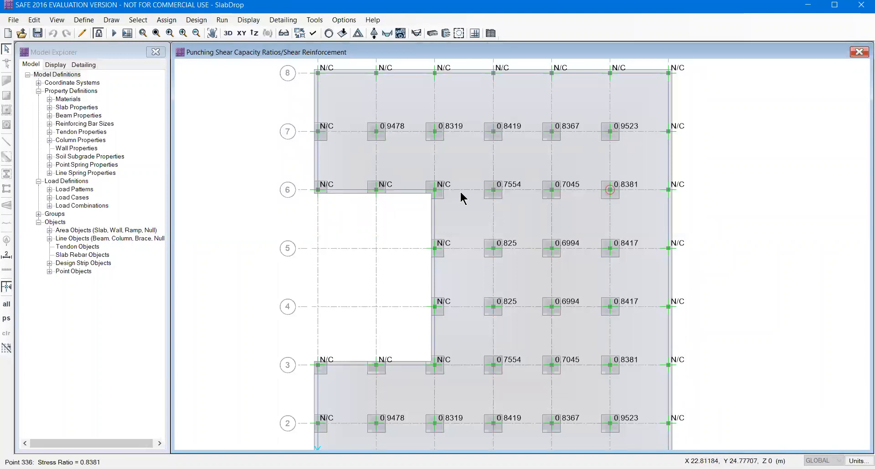
middle_drag(557, 278, 561, 257)
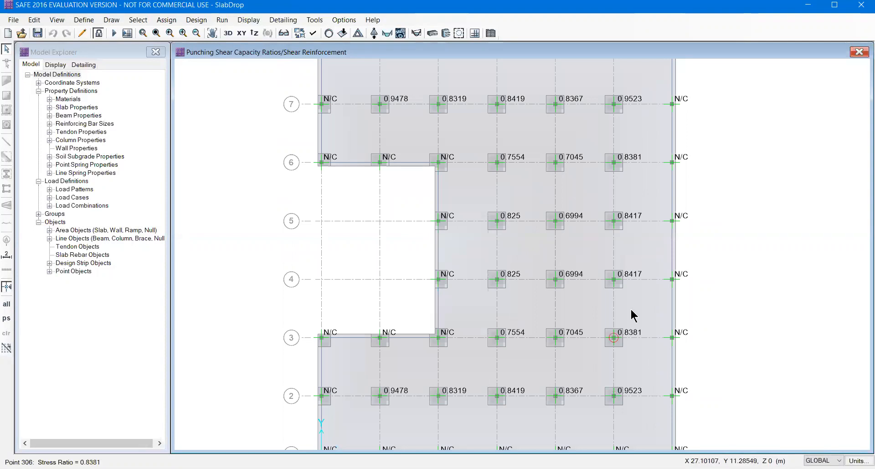
Review the property data of slab properties Drop200 and SLAB150, and close the slab properties
click(83, 20)
click(101, 45)
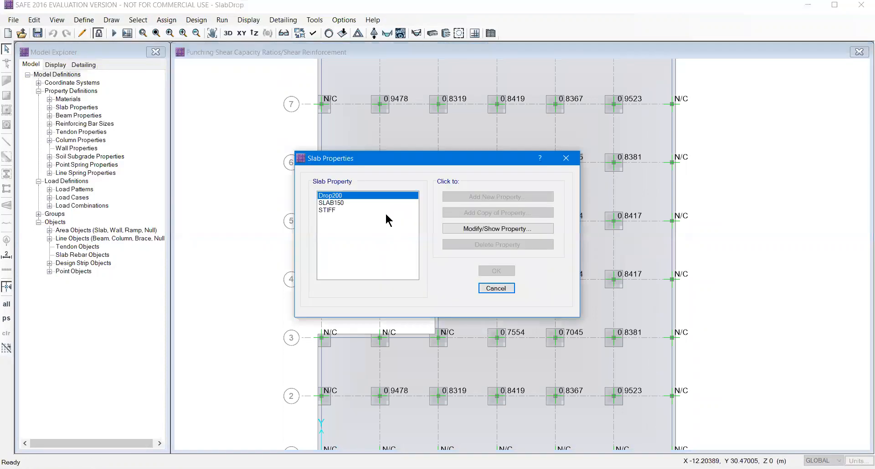
click(481, 232)
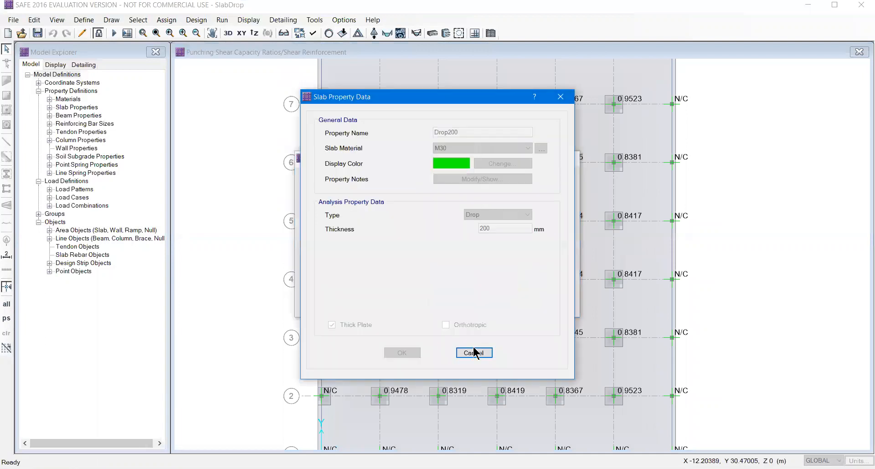
click(474, 353)
click(388, 204)
click(498, 228)
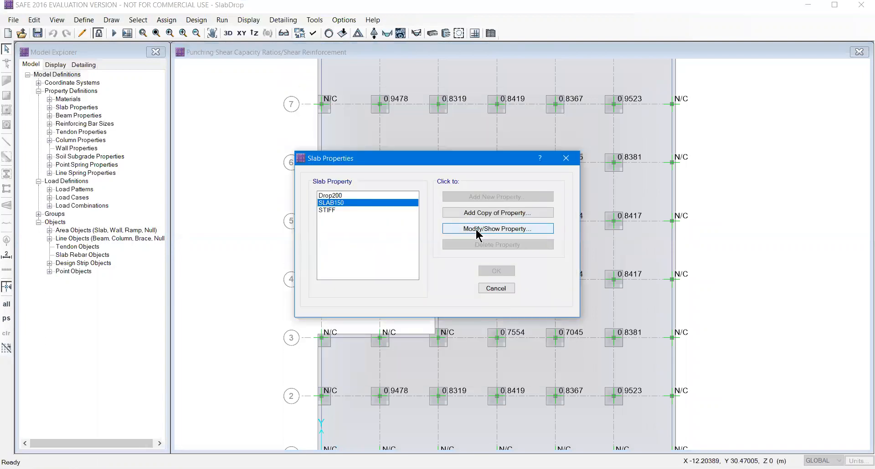
click(474, 353)
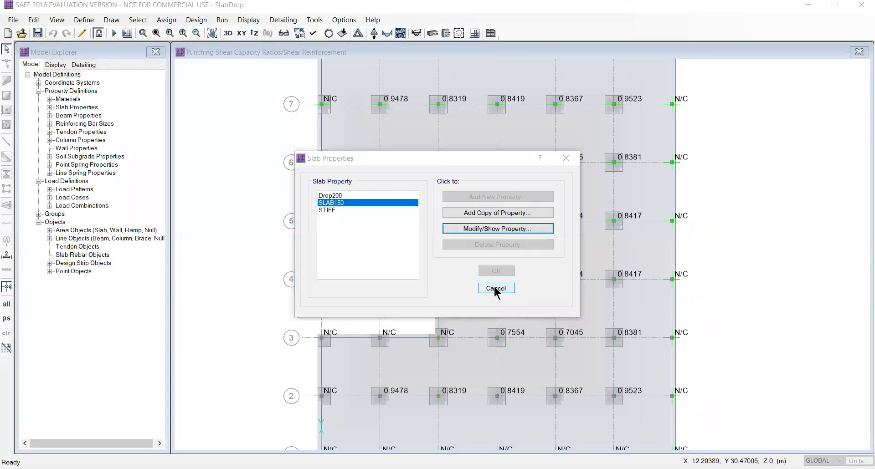
click(496, 287)
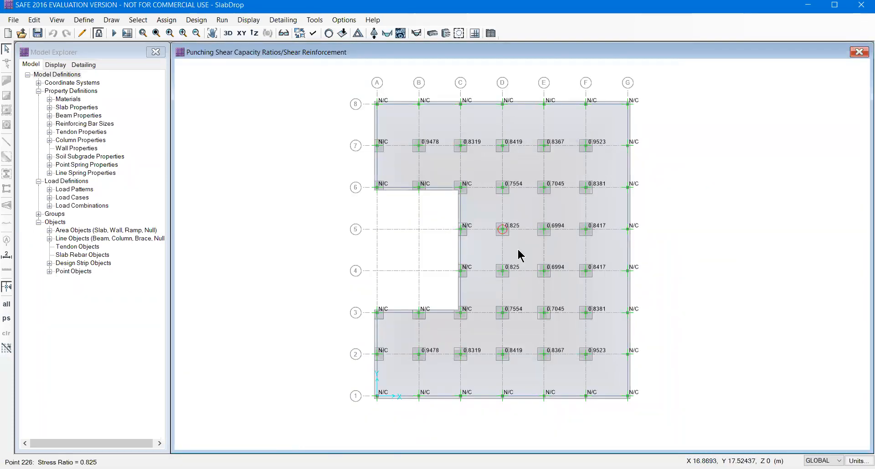
Save the model and show the table Concrete Slab Design 01 - Flexural And Shear Data
key(ctrl+s)
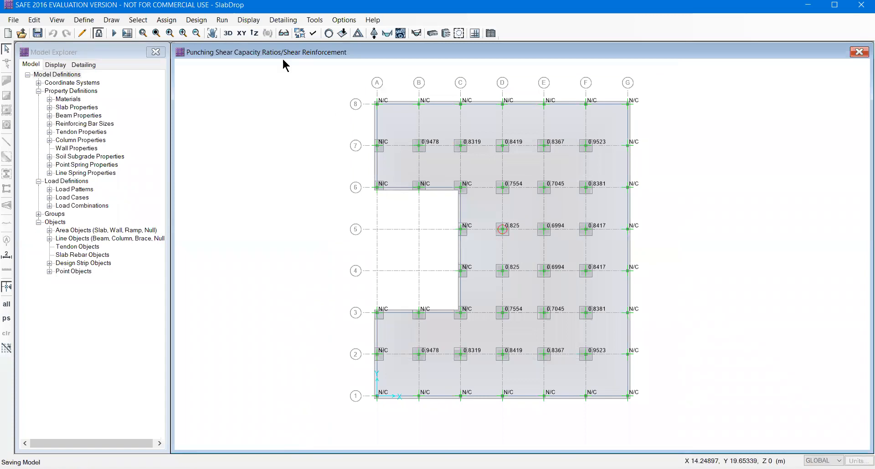
click(236, 20)
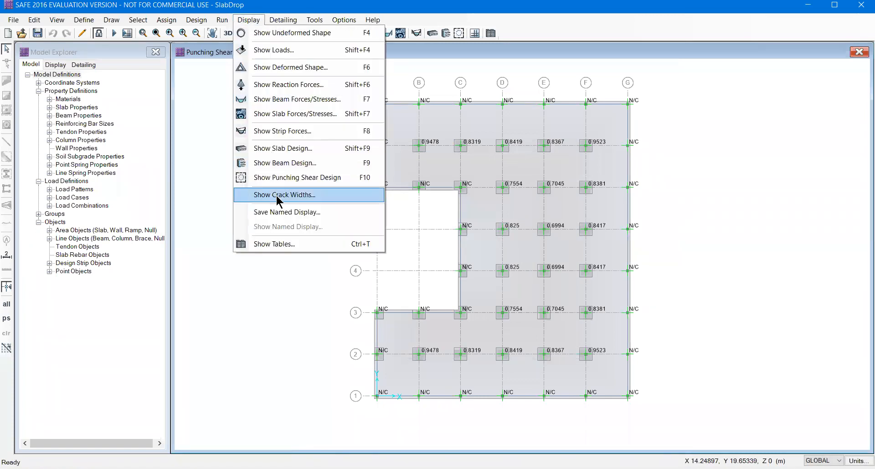
click(279, 244)
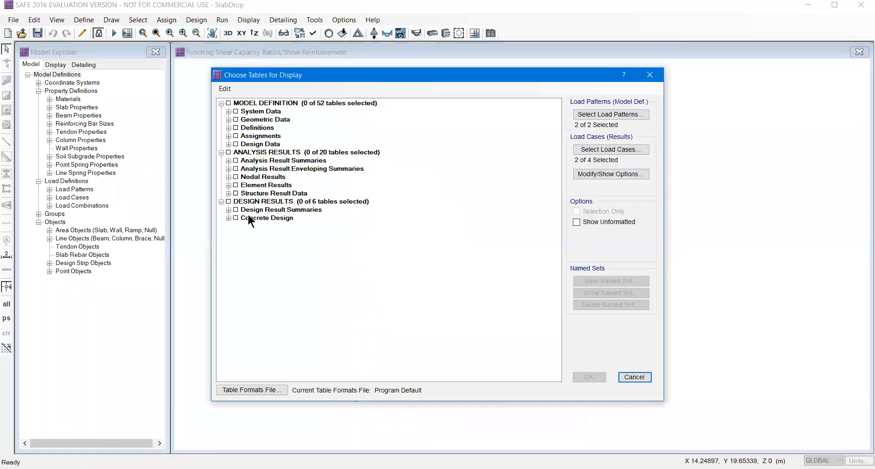
click(228, 218)
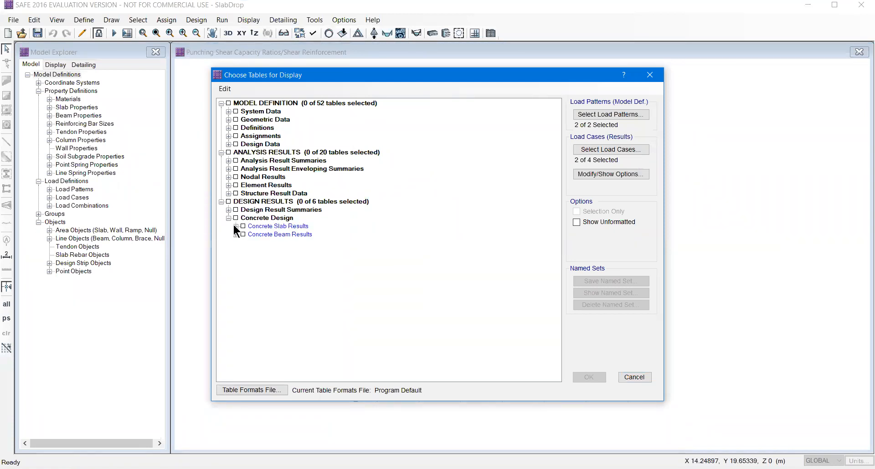
click(236, 227)
click(250, 234)
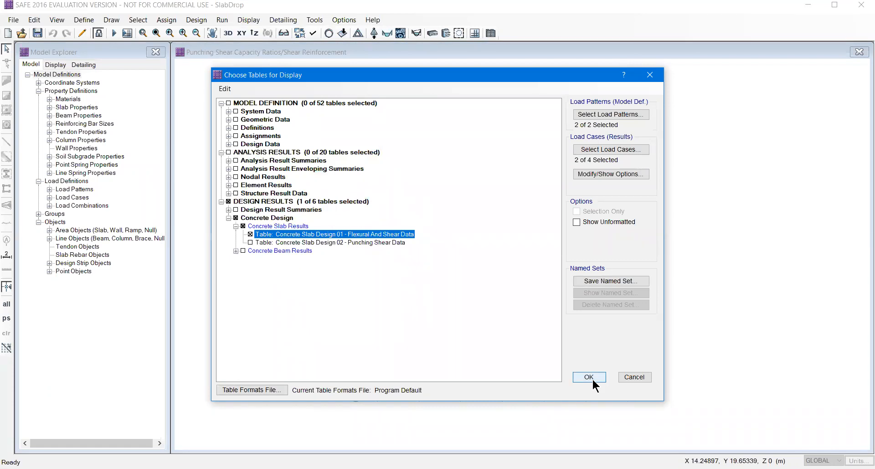
click(589, 378)
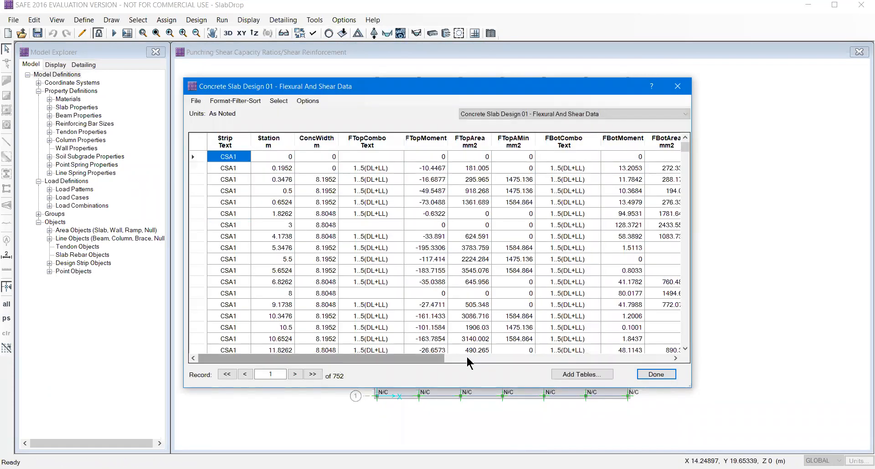
Examine the shear, status and coordinate columns of the slab design table down to its last strips, and close it
click(568, 358)
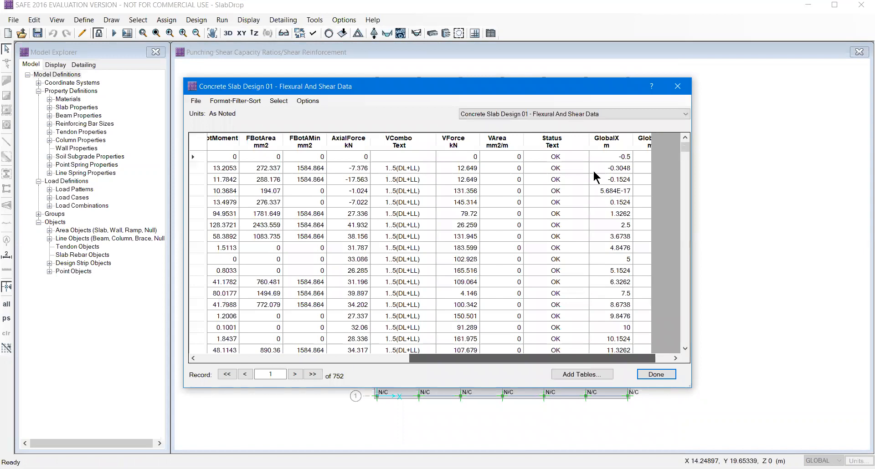
drag(687, 147, 688, 351)
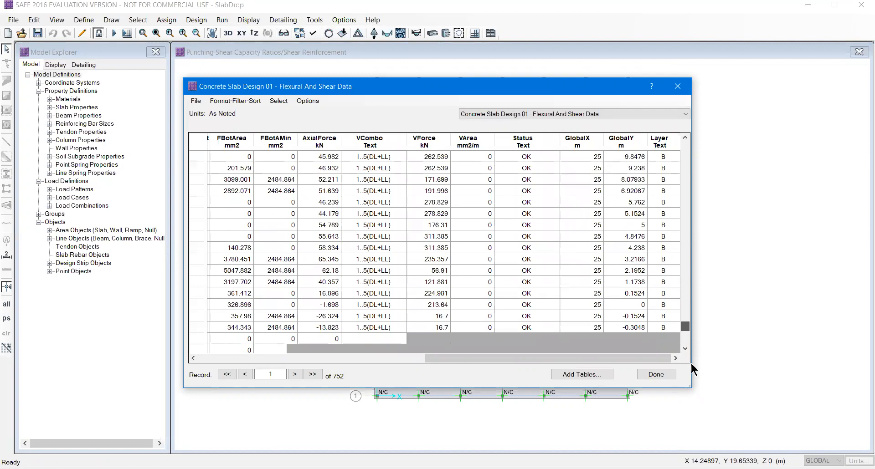
drag(689, 156, 688, 125)
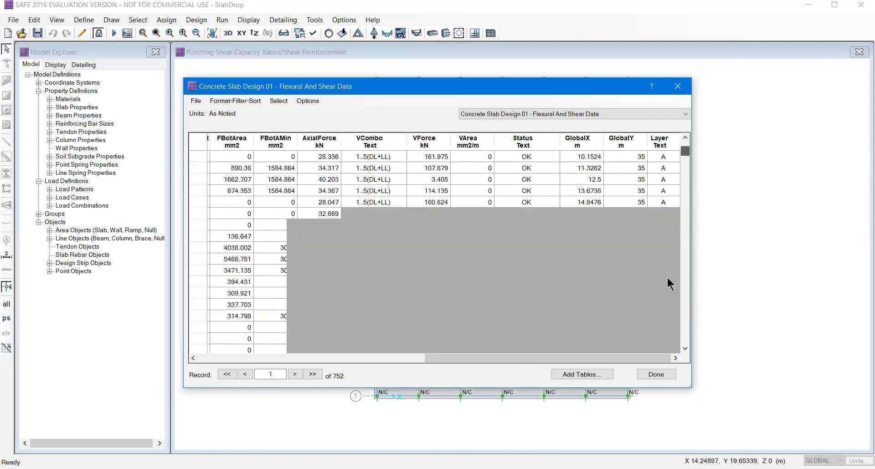
click(656, 374)
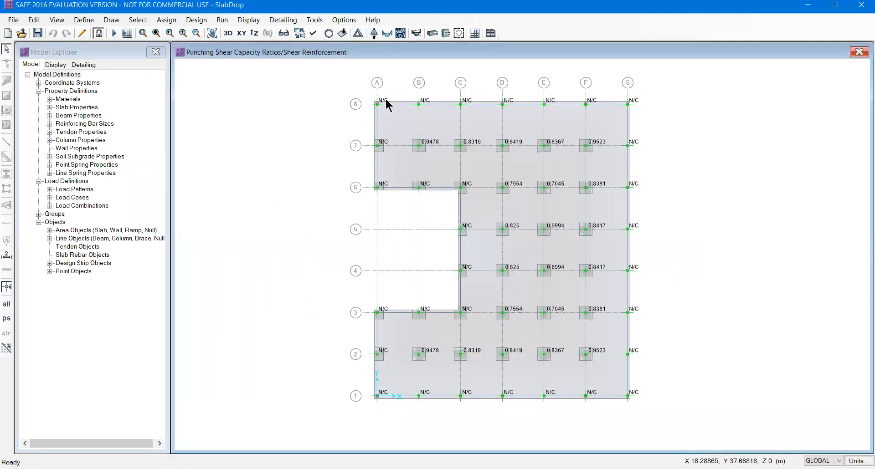
click(314, 20)
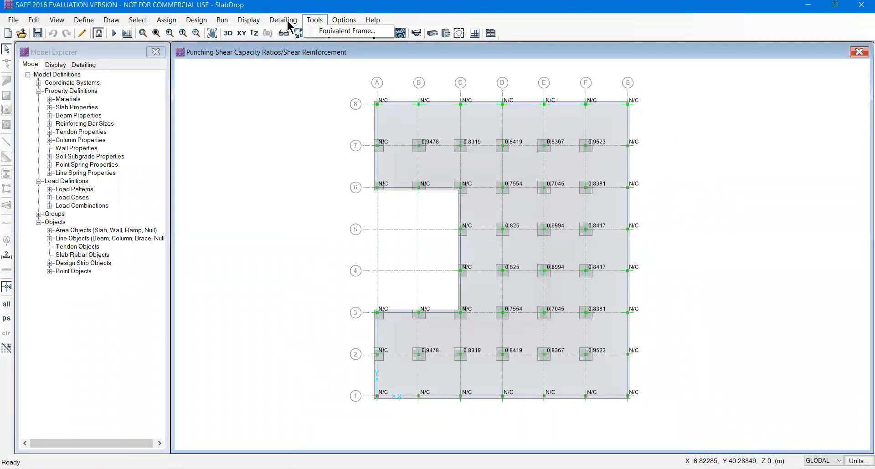
Run the detailing of the slab model and wait for its framing plan drawing to be generated
mouse_move(288, 25)
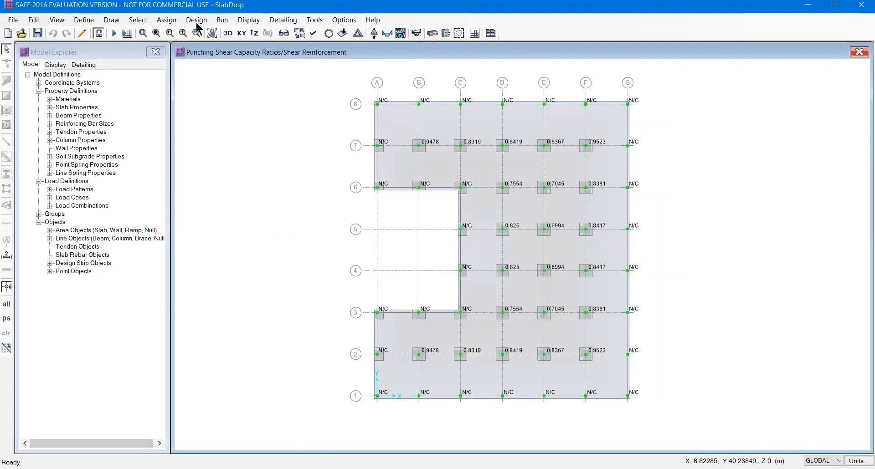
mouse_move(222, 23)
click(234, 64)
click(410, 299)
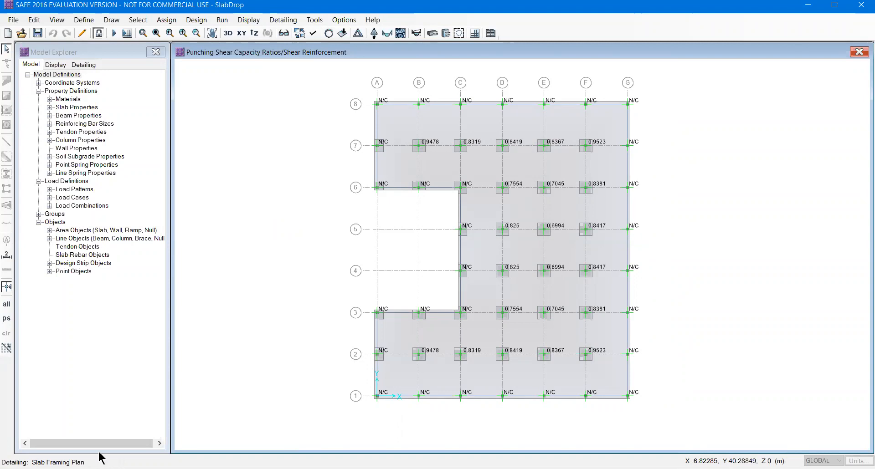
key(alt+Tab)
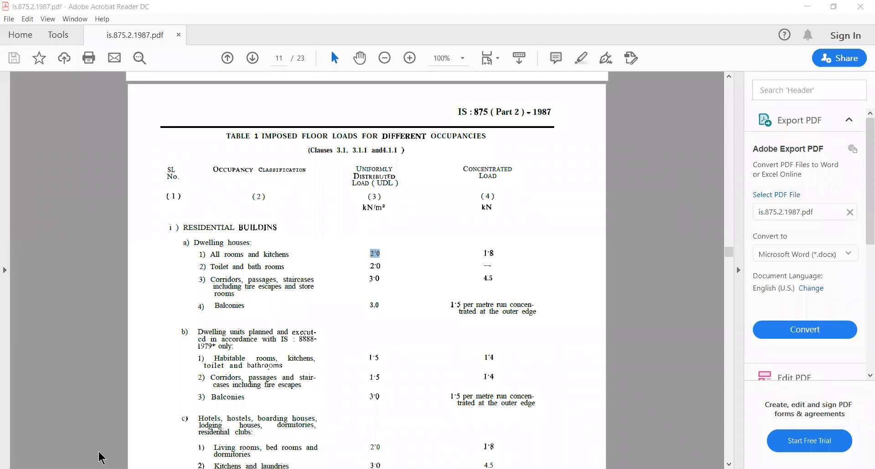
key(alt+Tab)
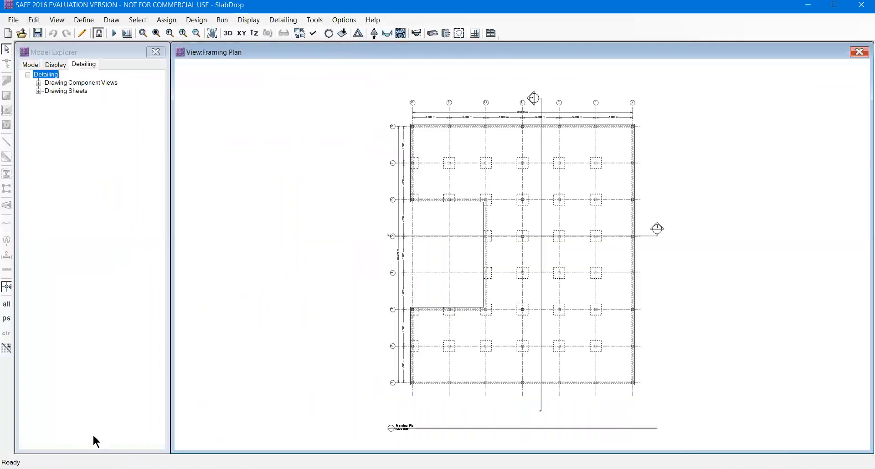
List the drawing component views for slabs, and examine the Framing Plan and the Rebar Table
click(38, 83)
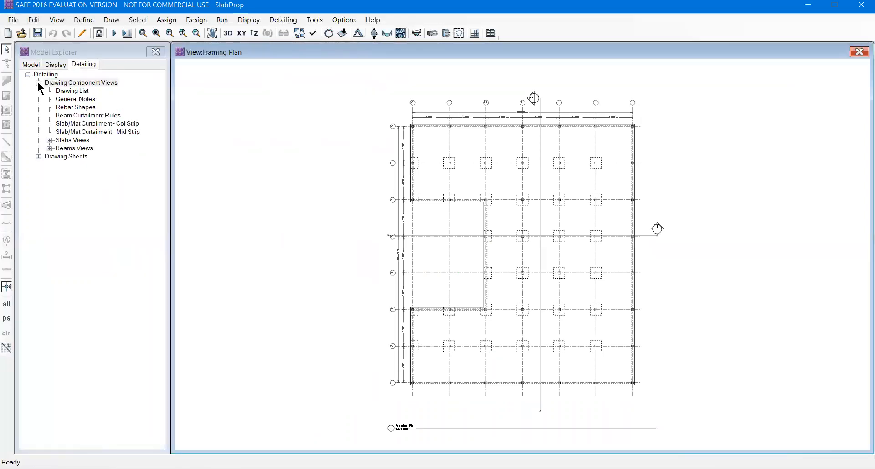
click(49, 141)
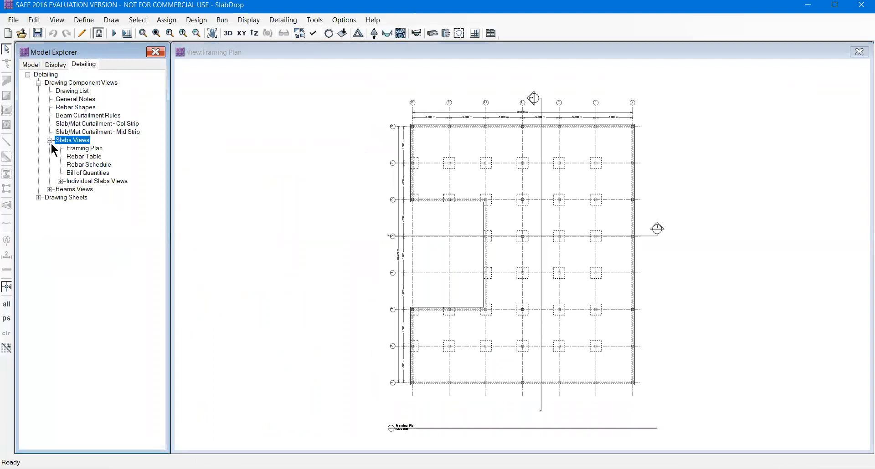
click(76, 149)
click(573, 282)
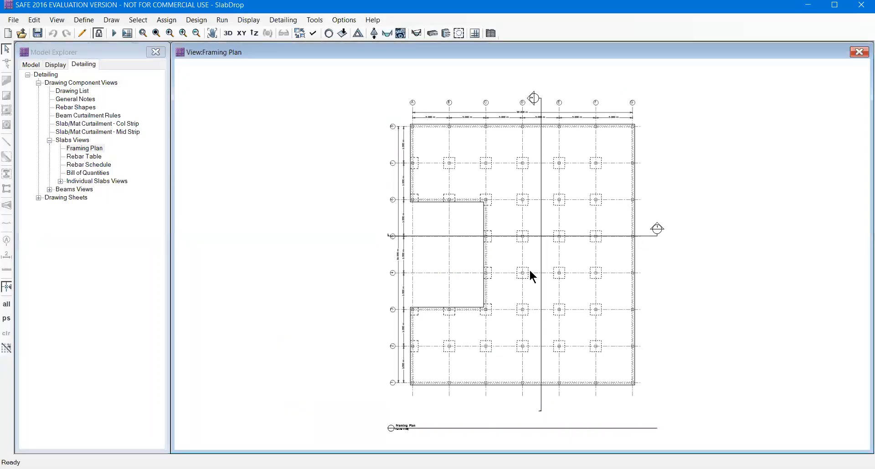
scroll(464, 118, up, 2)
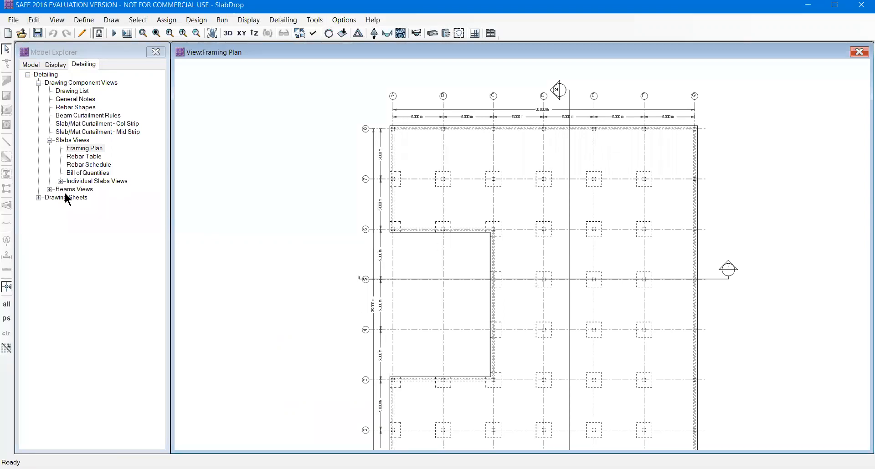
double_click(75, 157)
scroll(503, 119, up, 2)
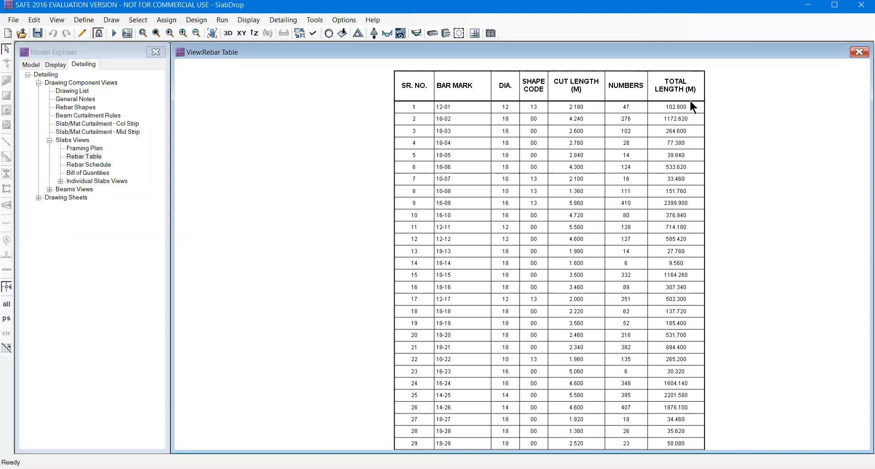
Show the slab Rebar Schedule and the Bill of Quantities, and examine their bar sizes, lengths, numbers and weights
double_click(104, 164)
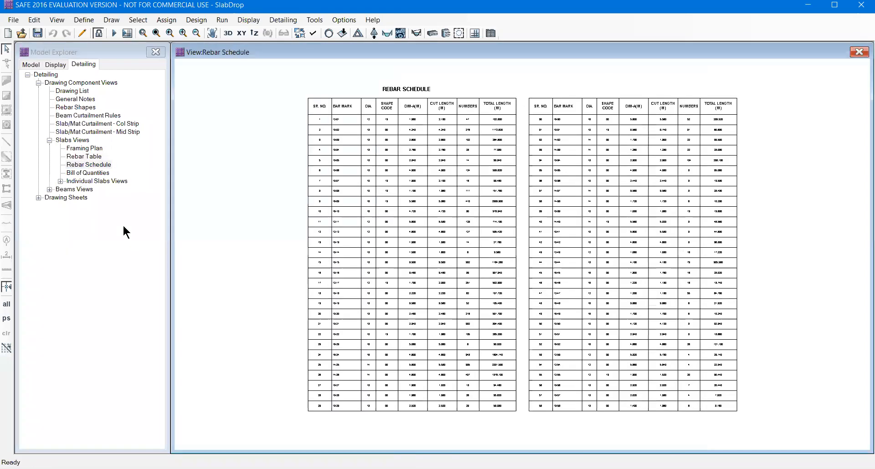
scroll(498, 117, up, 3)
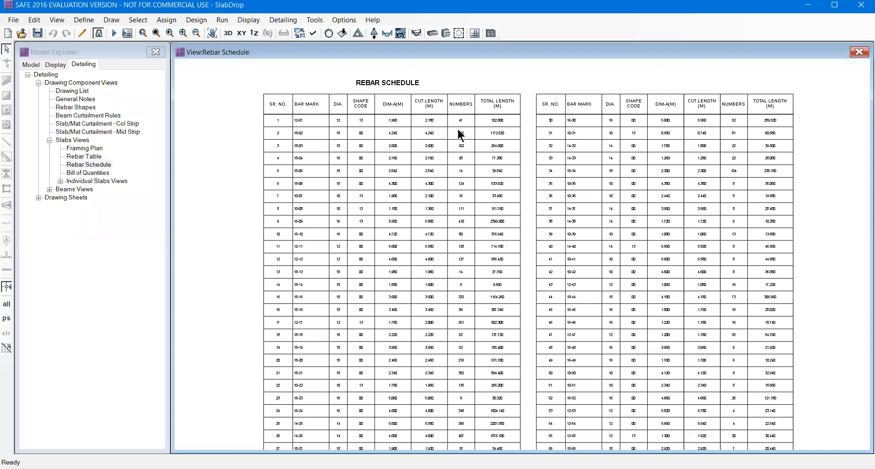
middle_drag(262, 171, 286, 183)
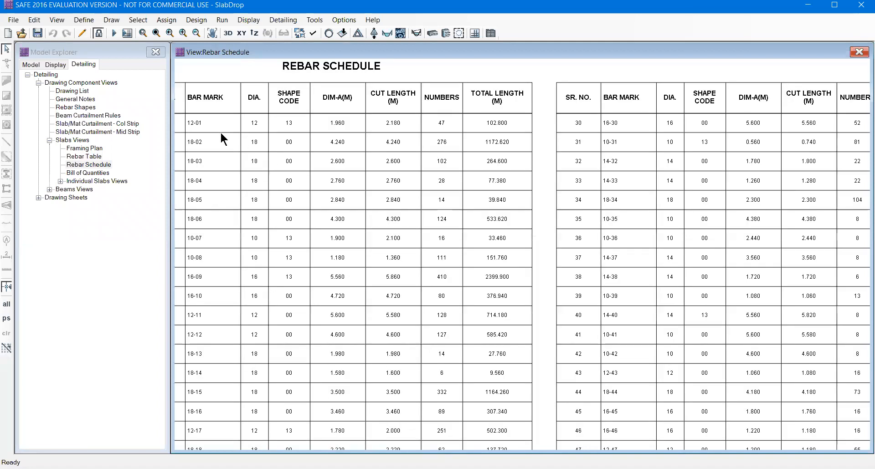
middle_drag(221, 134, 244, 144)
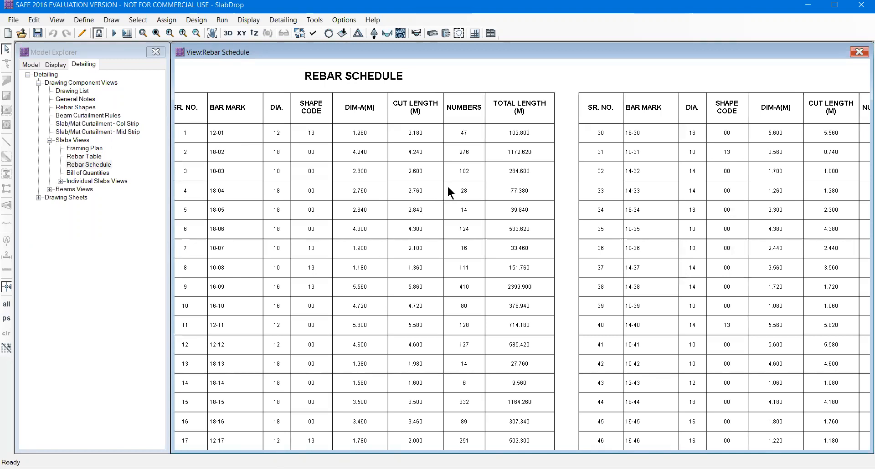
double_click(93, 166)
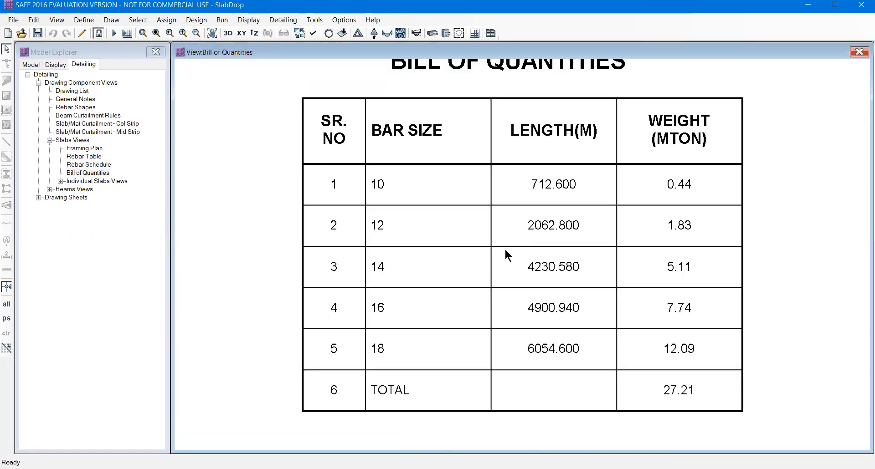
middle_drag(513, 234, 489, 262)
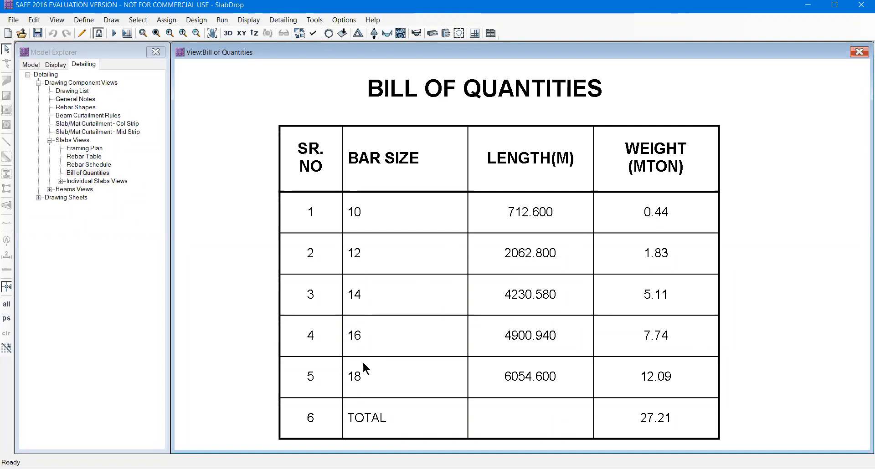
Show the Top Rebar Plan of Slab1 and examine the bar callouts around the drop panels near the opening corner
double_click(98, 180)
double_click(81, 190)
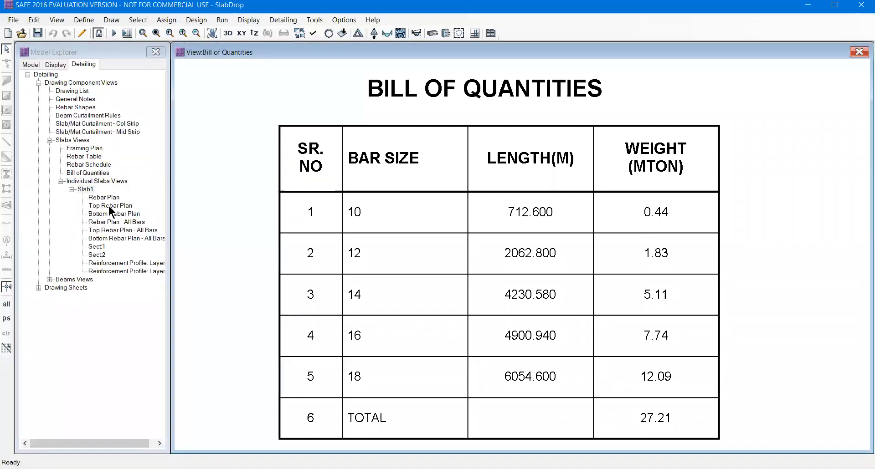
double_click(109, 206)
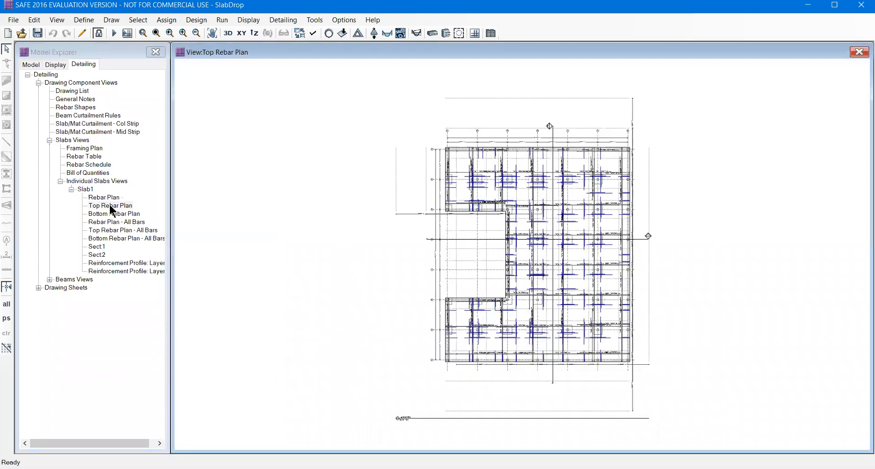
scroll(562, 211, up, 1)
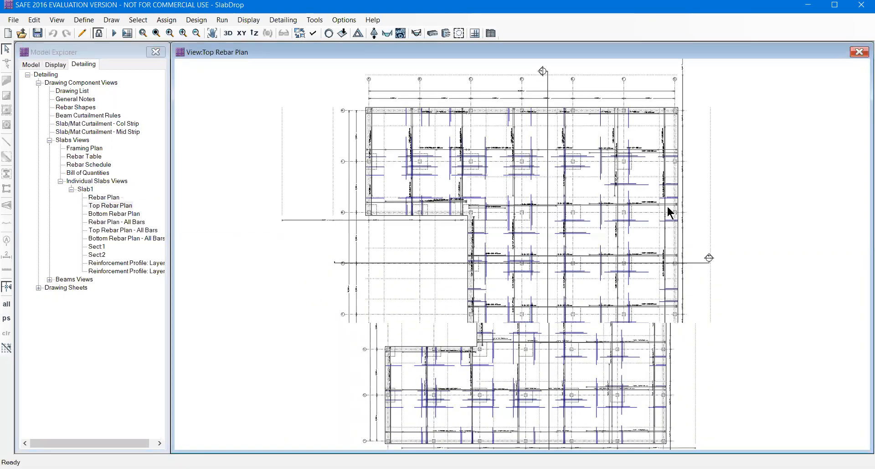
scroll(669, 212, up, 1)
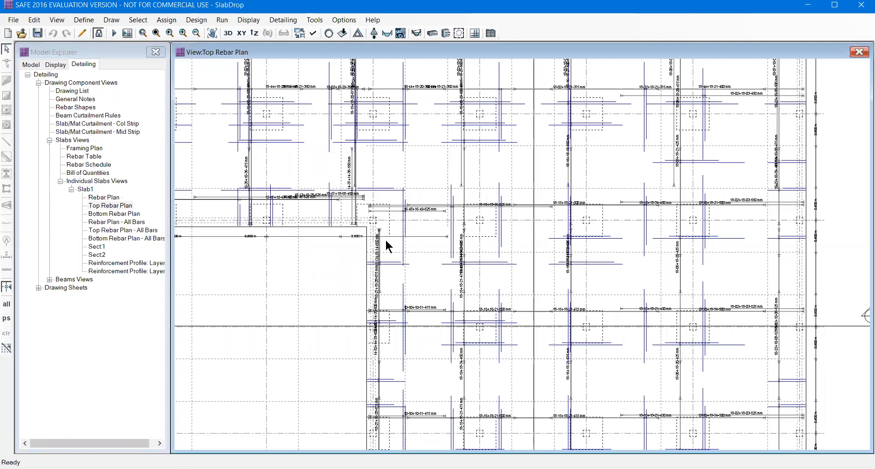
scroll(401, 210, up, 1)
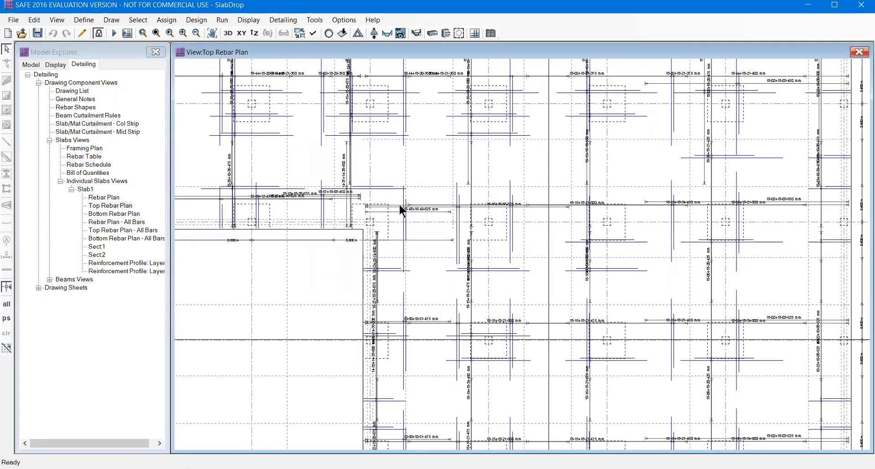
scroll(413, 218, up, 1)
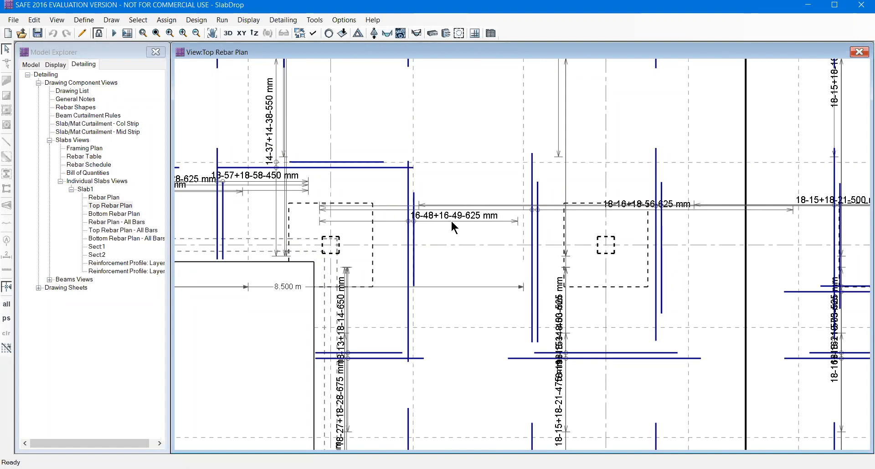
scroll(450, 219, down, 2)
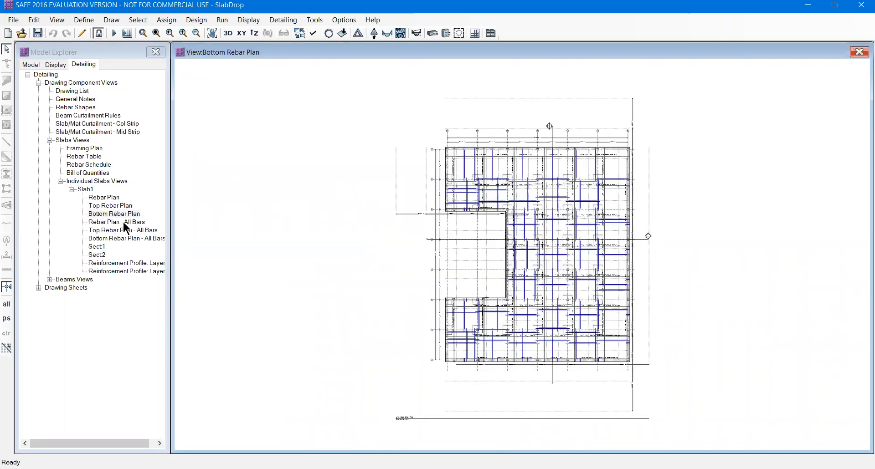
Review the Bottom Rebar Plan and the Top Rebar Plan - All Bars of Slab1, and return to the Top Rebar Plan
click(119, 206)
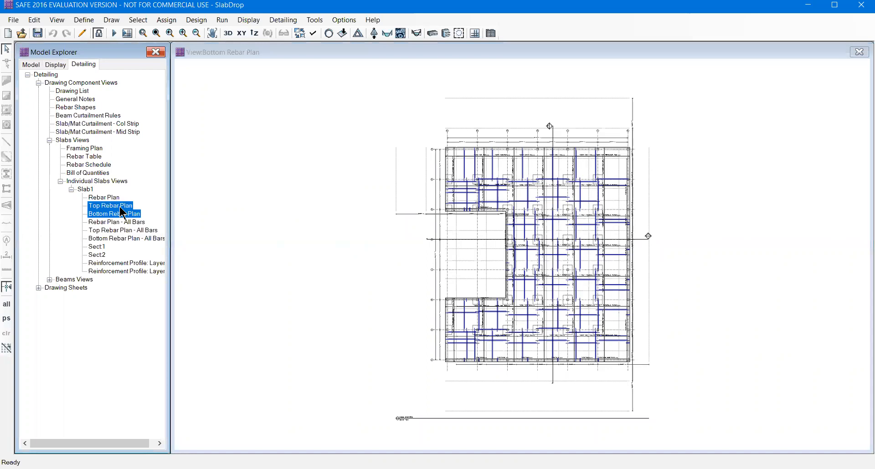
click(115, 213)
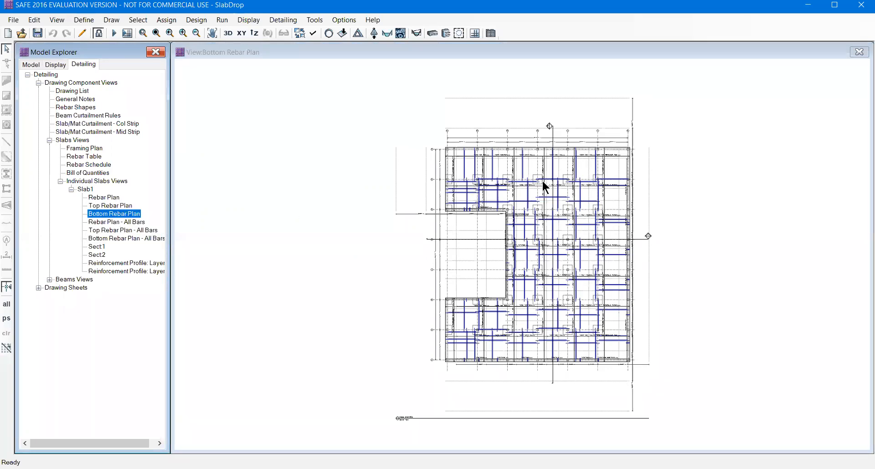
click(136, 230)
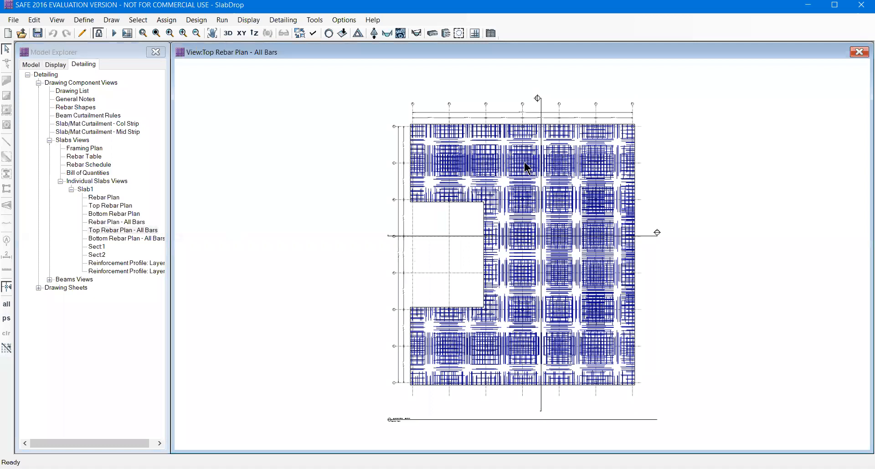
scroll(526, 166, up, 5)
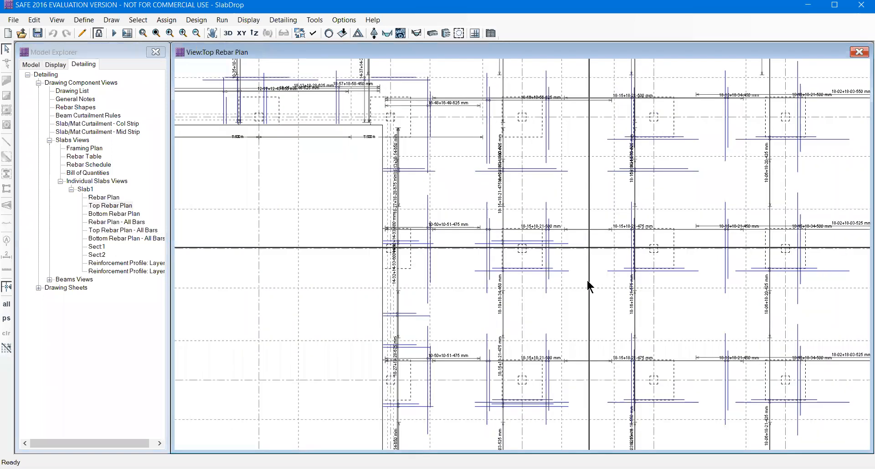
scroll(588, 287, down, 2)
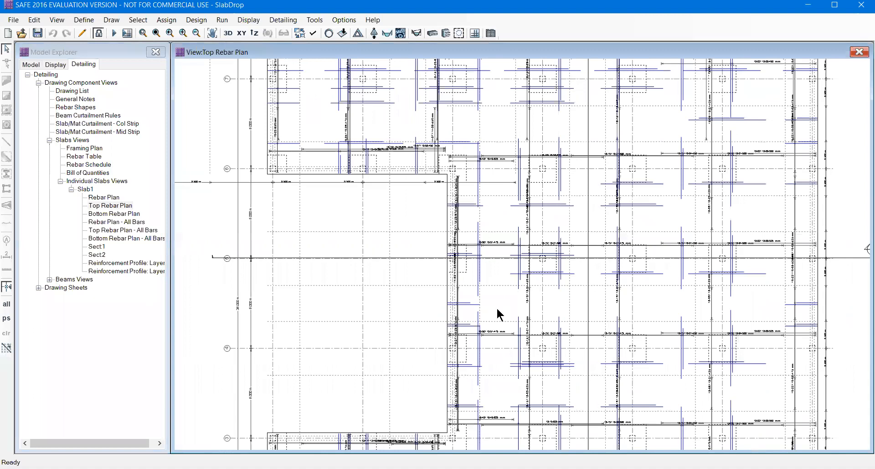
Examine the slab, drop panel and bar details in sections Sect:1 and Sect:2 of Slab1
scroll(525, 266, up, 3)
scroll(524, 269, up, 4)
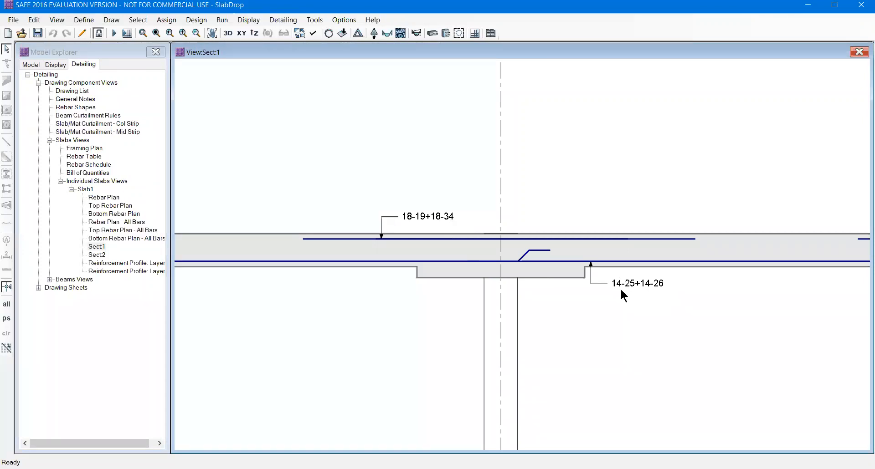
scroll(658, 289, down, 2)
scroll(658, 294, down, 2)
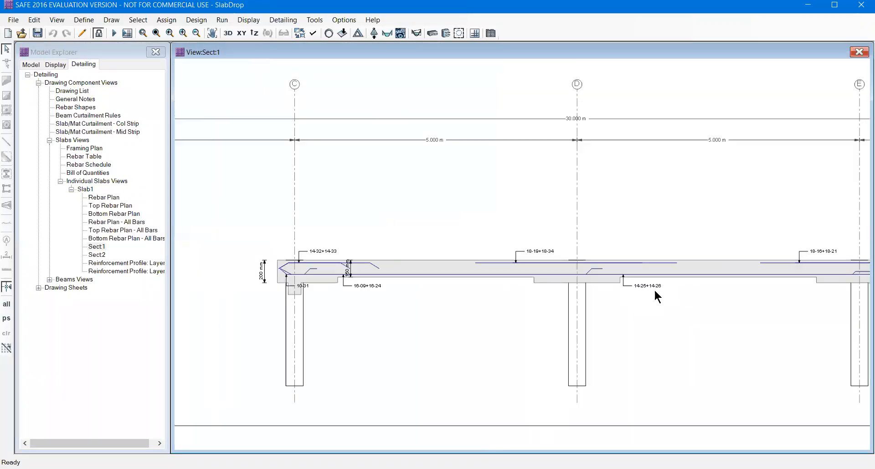
scroll(290, 278, up, 4)
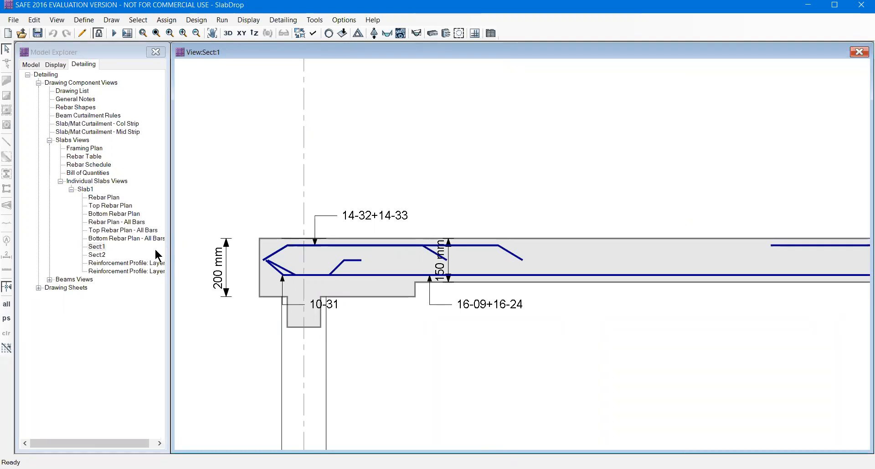
double_click(97, 255)
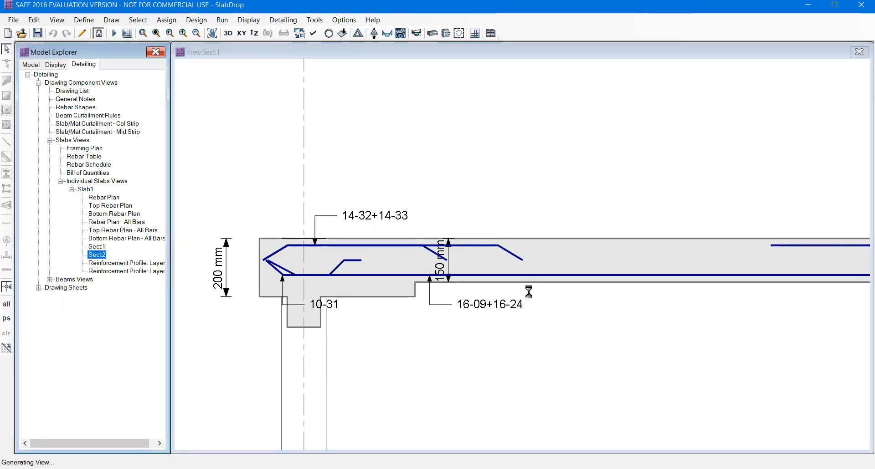
scroll(493, 255, up, 3)
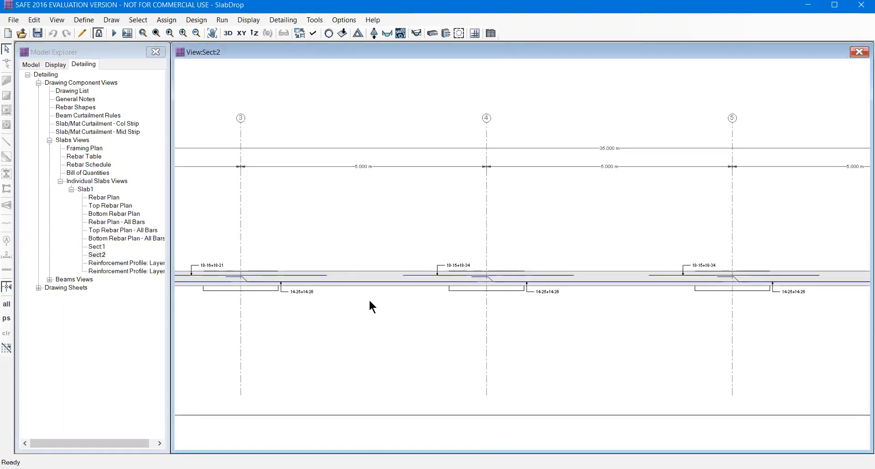
Show the Layer-A reinforcement profile of Slab1 and examine the provided reinforcement percentages along the column lines
double_click(113, 263)
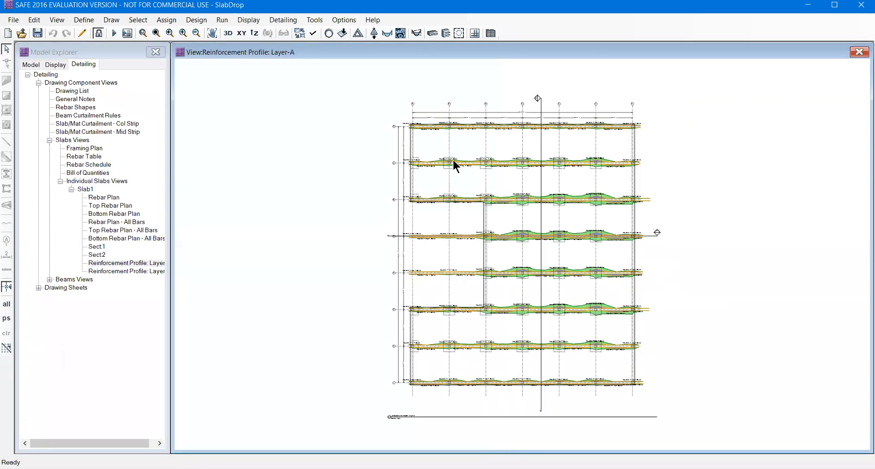
scroll(454, 165, up, 2)
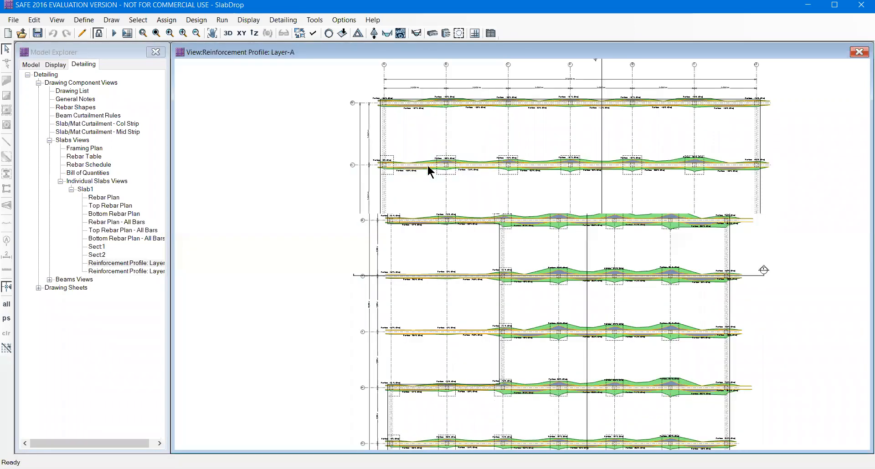
scroll(429, 169, up, 3)
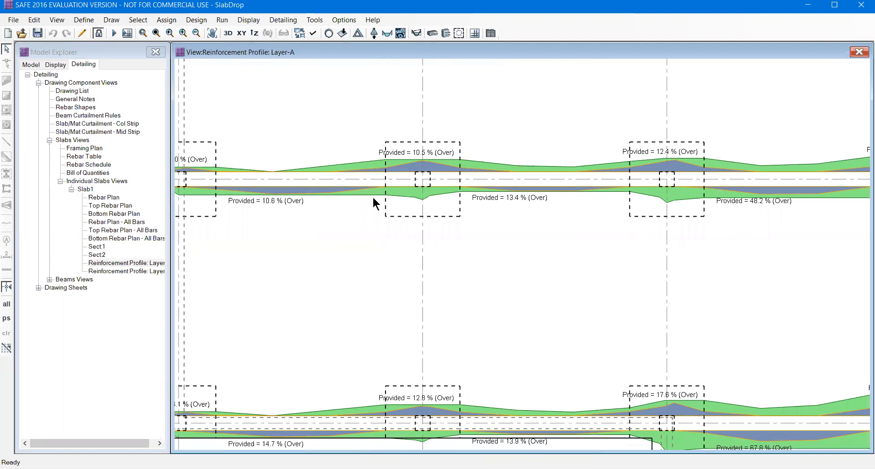
Show the elevation of beam CB1 from the individual beam views and examine its bar callouts, stirrups and dimensions around an interior column
scroll(423, 207, down, 1)
scroll(241, 286, down, 1)
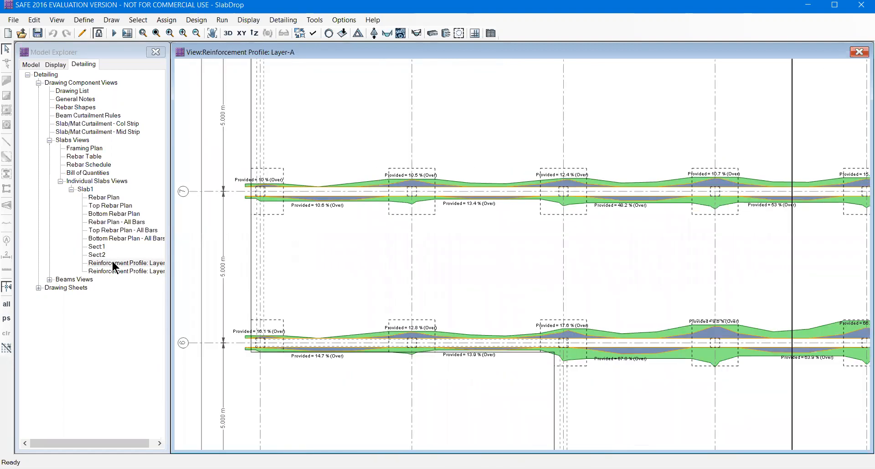
double_click(85, 279)
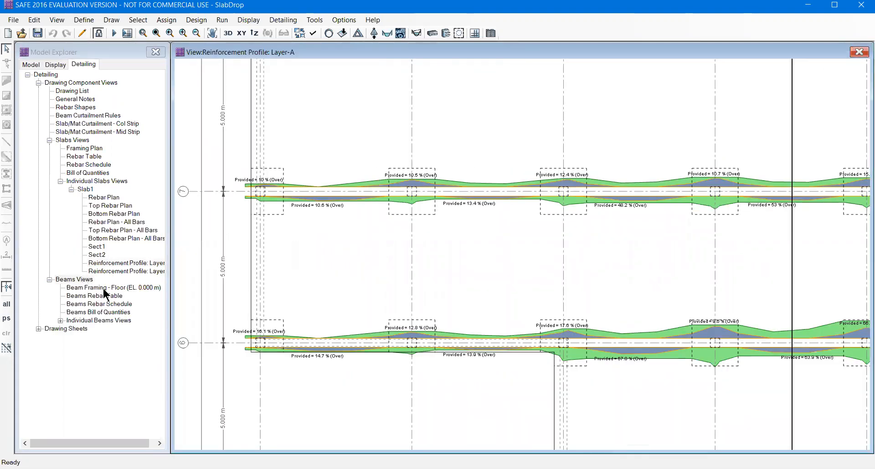
double_click(97, 322)
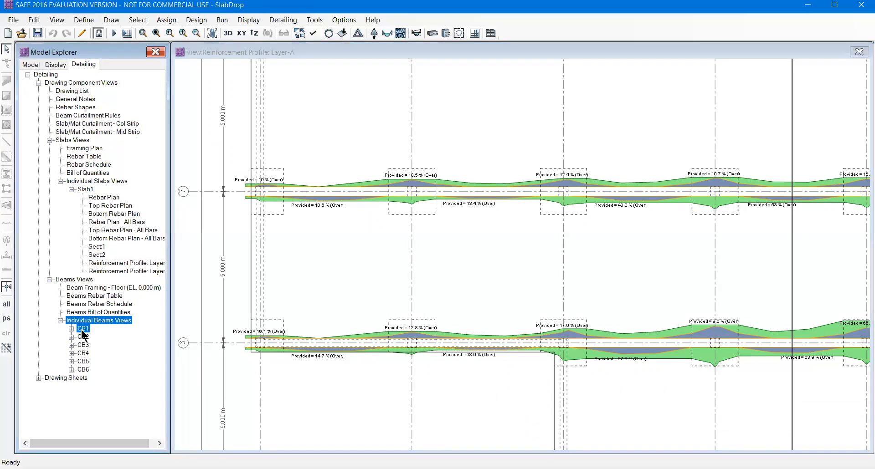
double_click(83, 329)
click(109, 337)
double_click(109, 338)
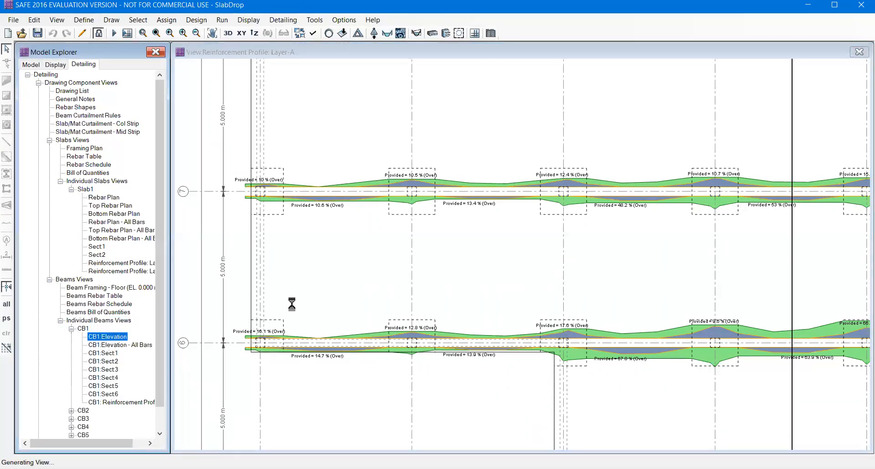
scroll(402, 264, up, 1)
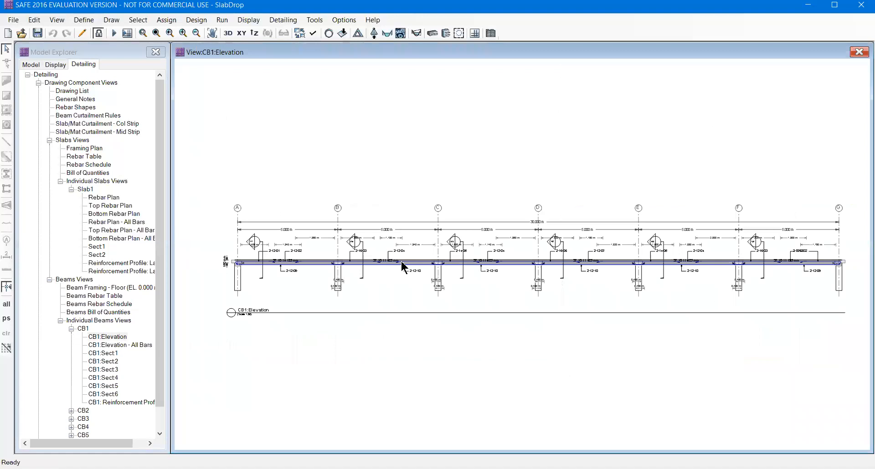
scroll(401, 261, up, 5)
scroll(314, 267, up, 1)
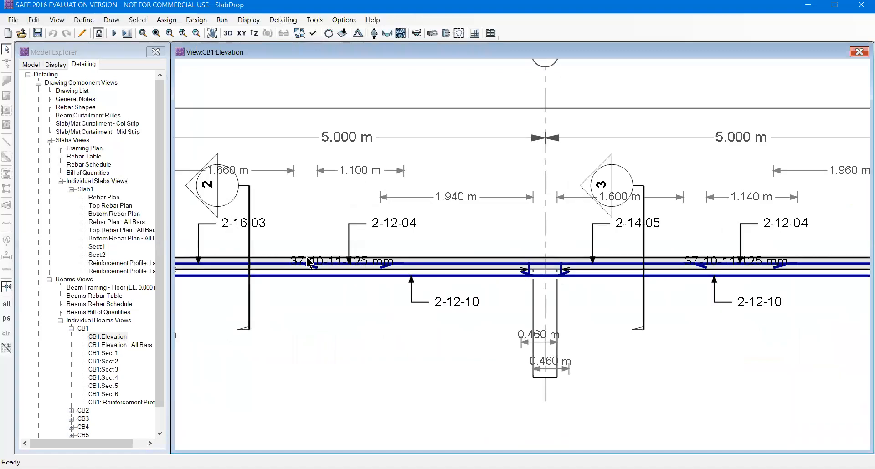
Examine the bar and stirrup details in cross-sections Sect:1 and Sect:3 of beam CB1
double_click(107, 354)
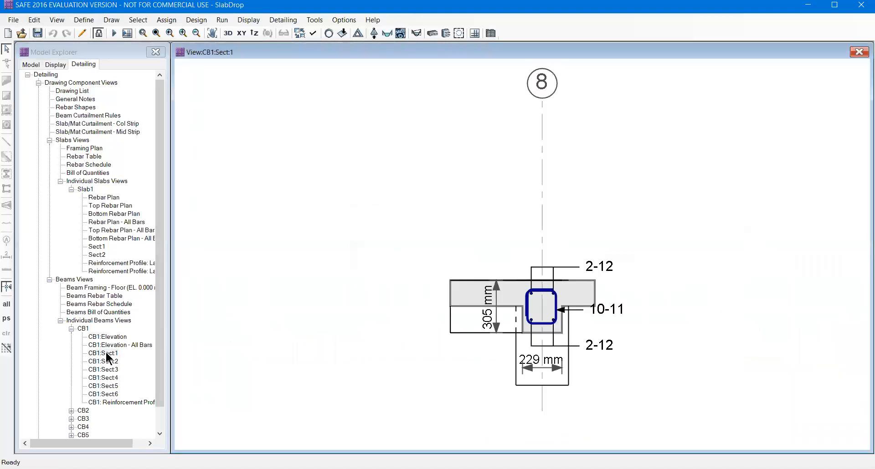
scroll(524, 313, up, 4)
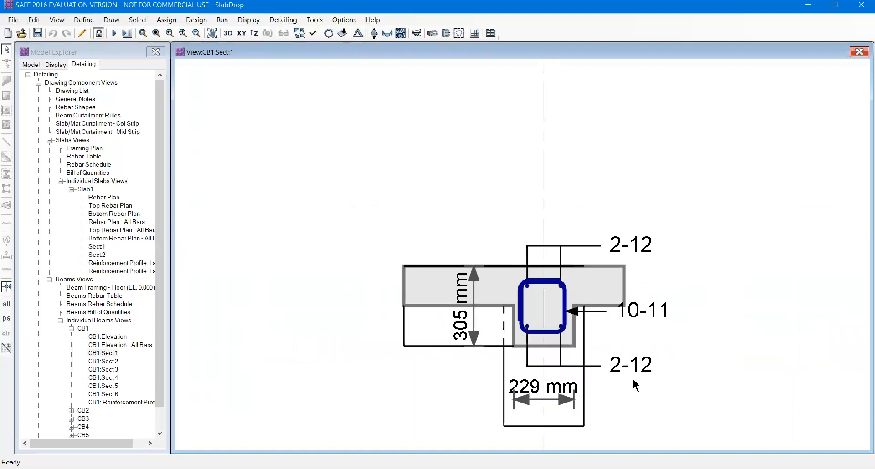
double_click(109, 370)
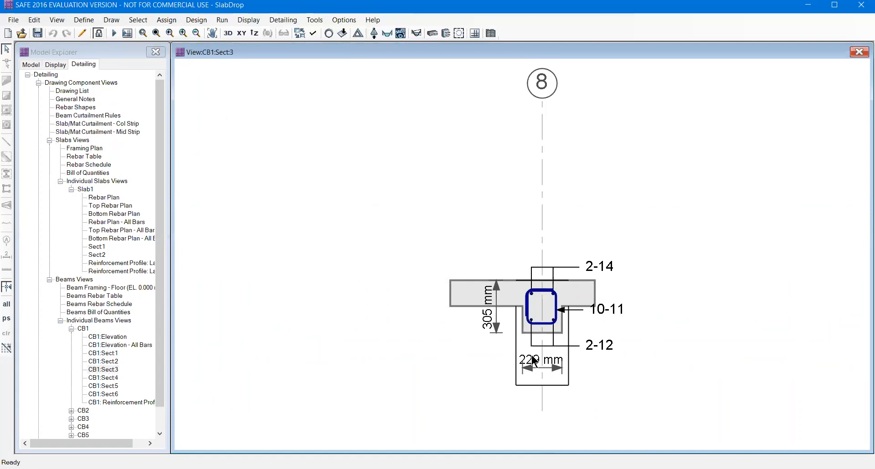
click(121, 402)
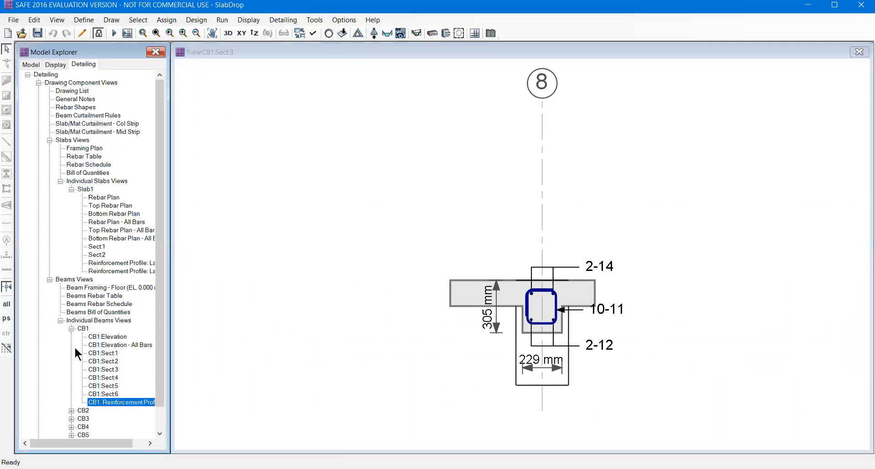
click(71, 328)
Show the Beam Framing - Floor plan and examine the locations of beams CB1 to CB6 around the slab edges
click(100, 290)
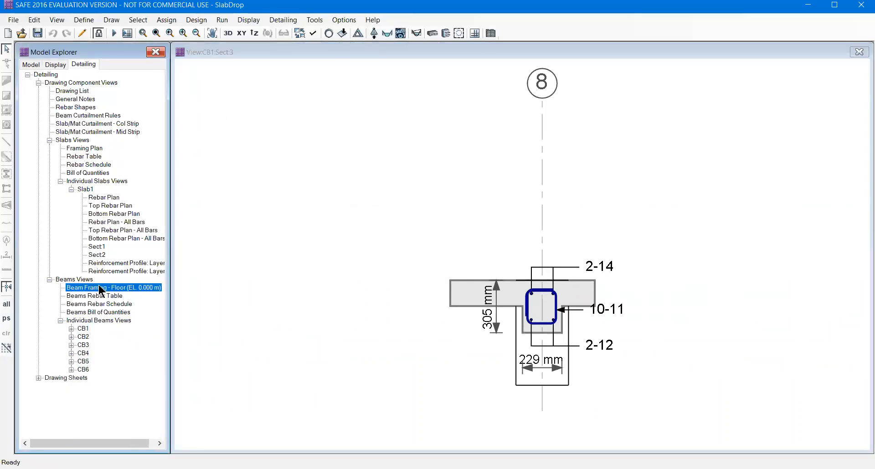
double_click(100, 290)
scroll(447, 122, up, 2)
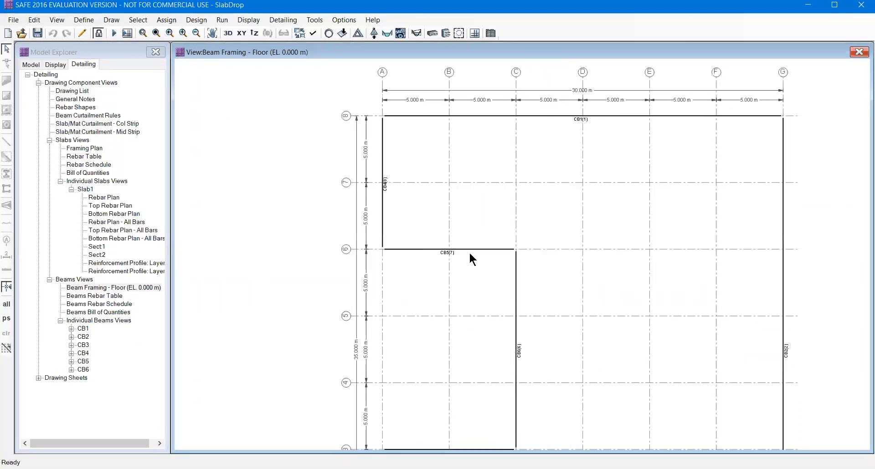
scroll(469, 252, up, 1)
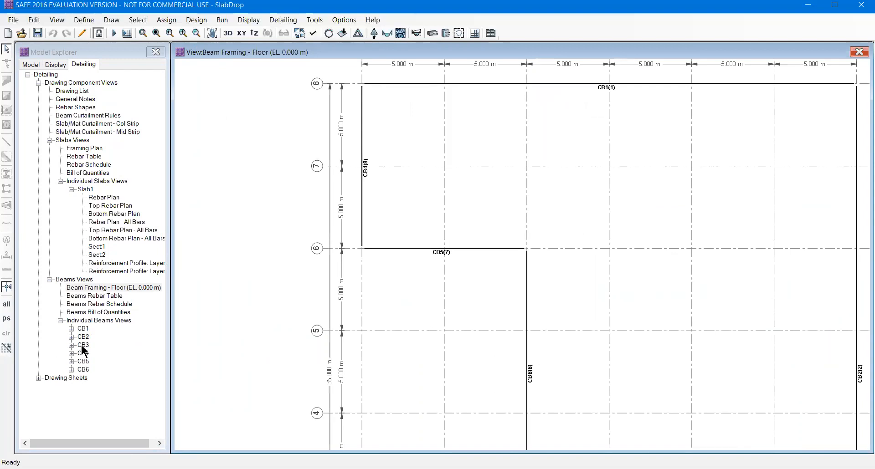
click(82, 371)
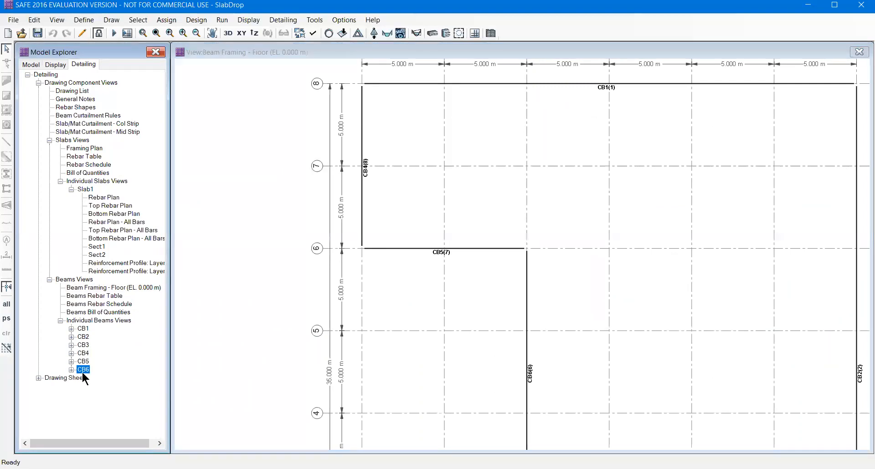
scroll(457, 437, down, 3)
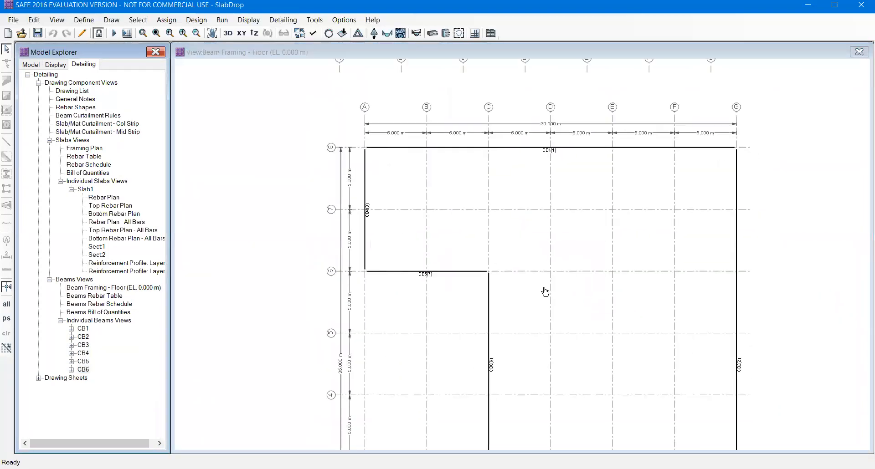
scroll(529, 312, down, 2)
middle_drag(512, 330, 485, 291)
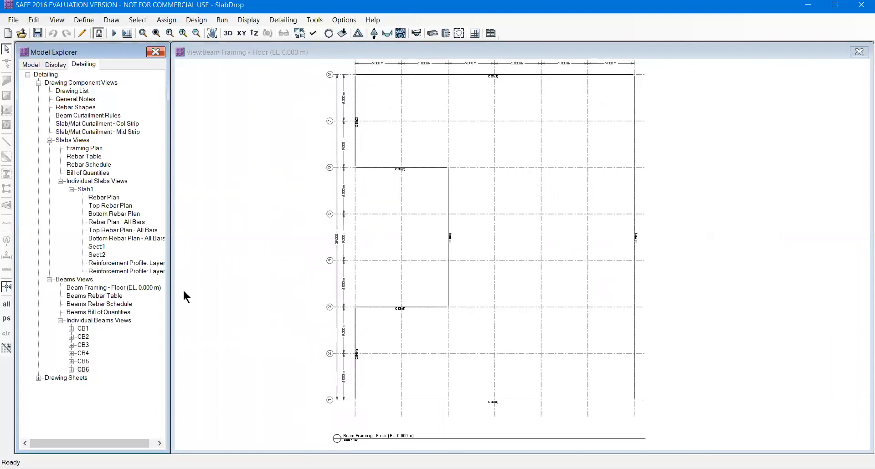
Review the Beams Rebar Table, and return to the CB1 elevation to examine the bar marks between grids C and D
double_click(104, 296)
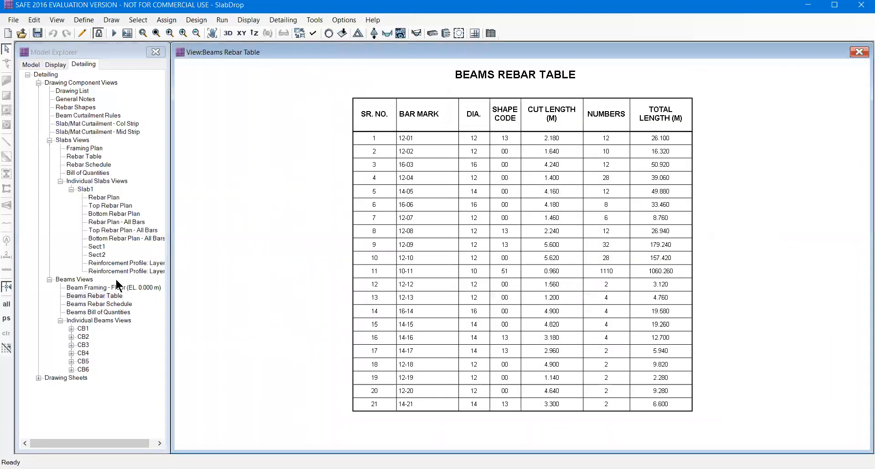
double_click(83, 329)
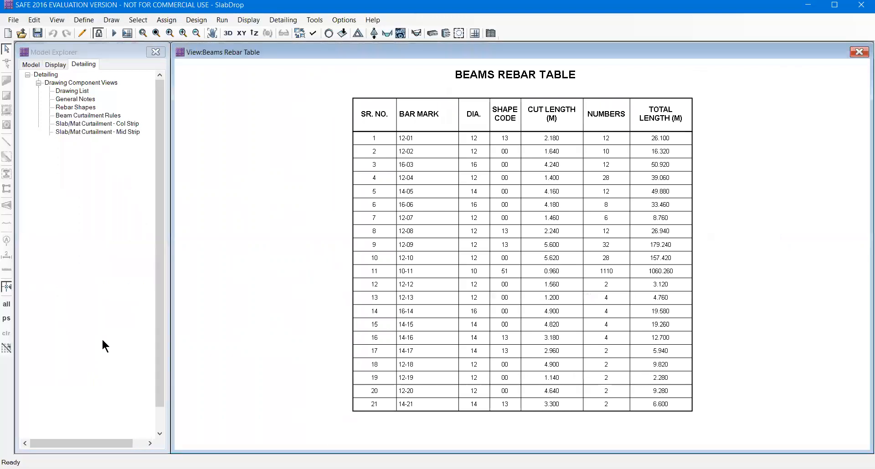
double_click(109, 337)
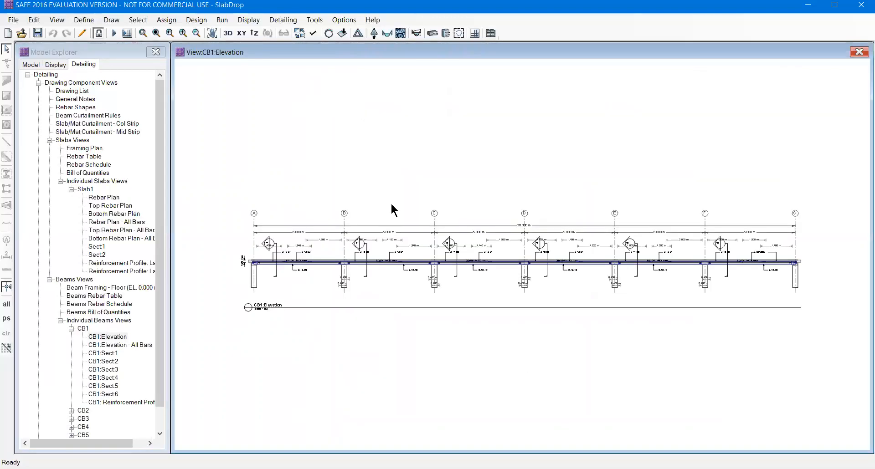
scroll(391, 209, up, 2)
scroll(474, 285, up, 2)
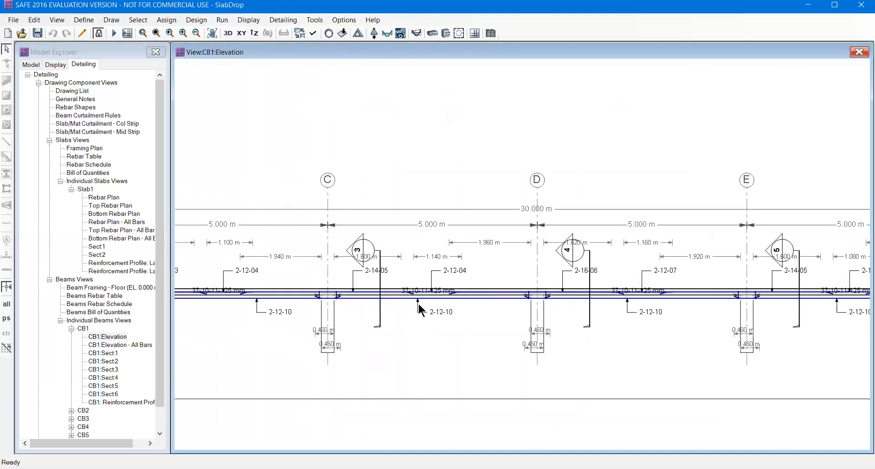
scroll(433, 309, up, 2)
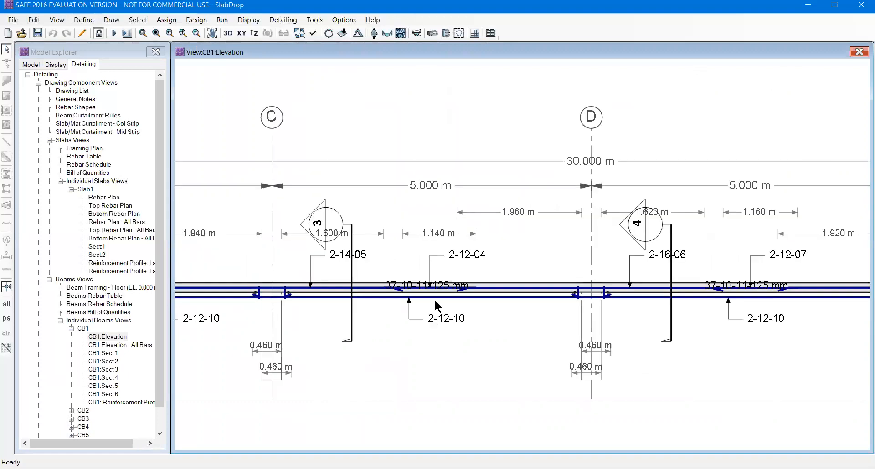
Review the Beams Rebar Schedule and return to the Beams Rebar Table
click(120, 304)
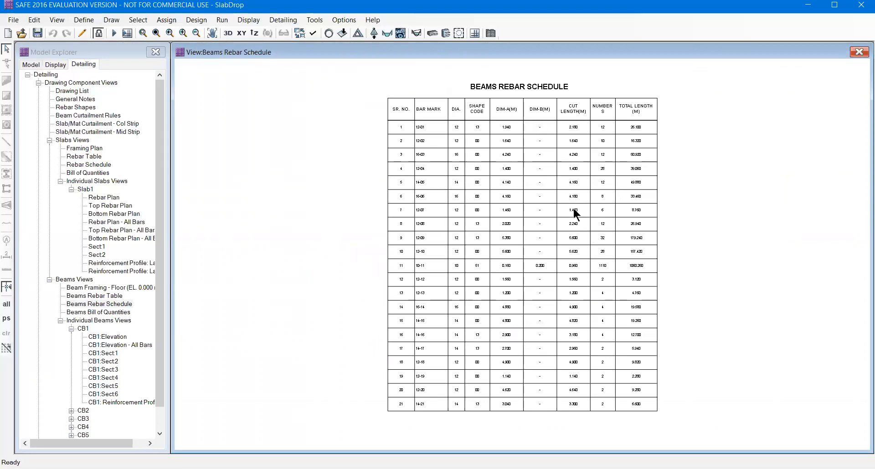
double_click(111, 297)
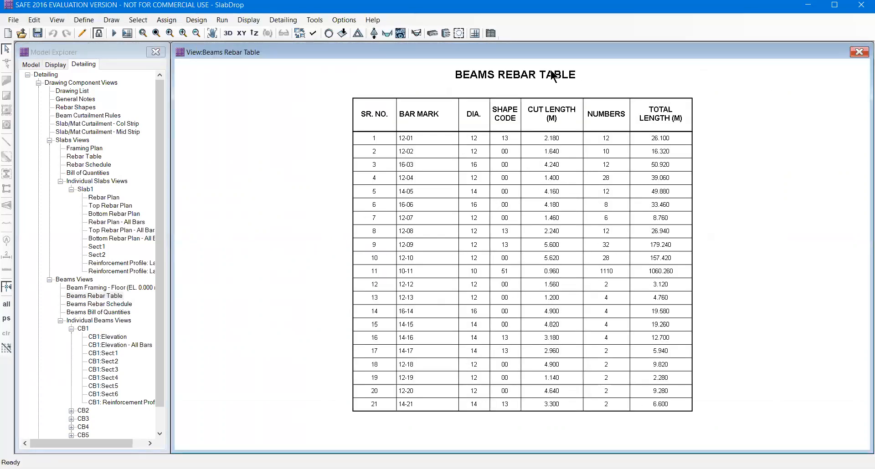